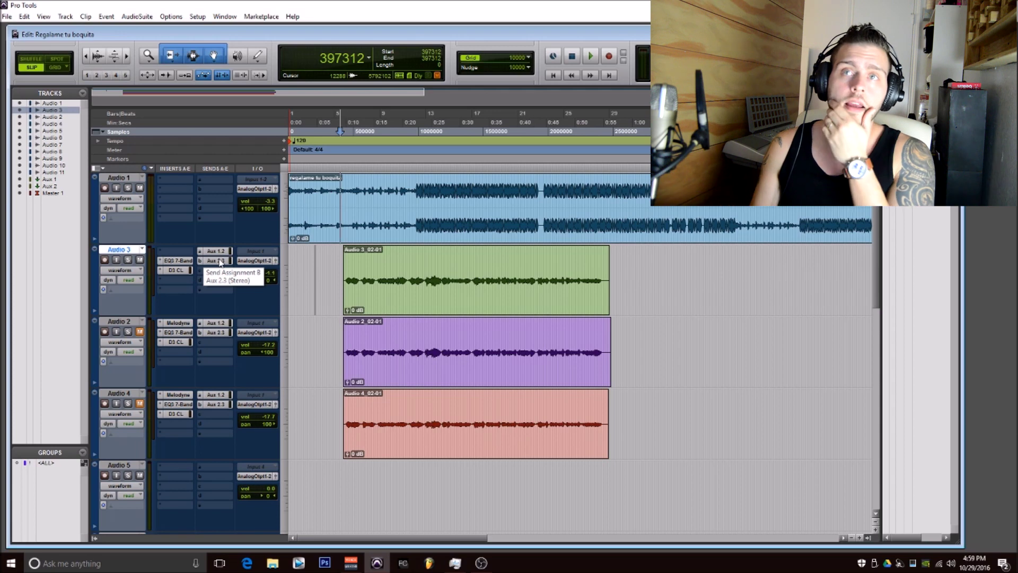
# Step: Insert the mono Melodyne plug-in in the first insert slot of the Audio 3 track
pyautogui.click(341, 215)
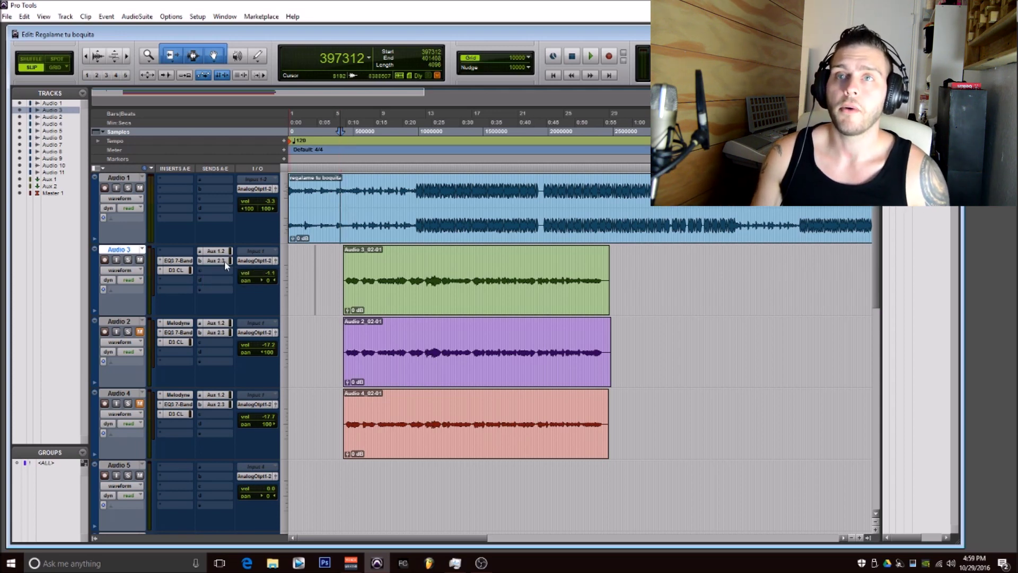
pyautogui.click(162, 252)
pyautogui.moveTo(171, 268)
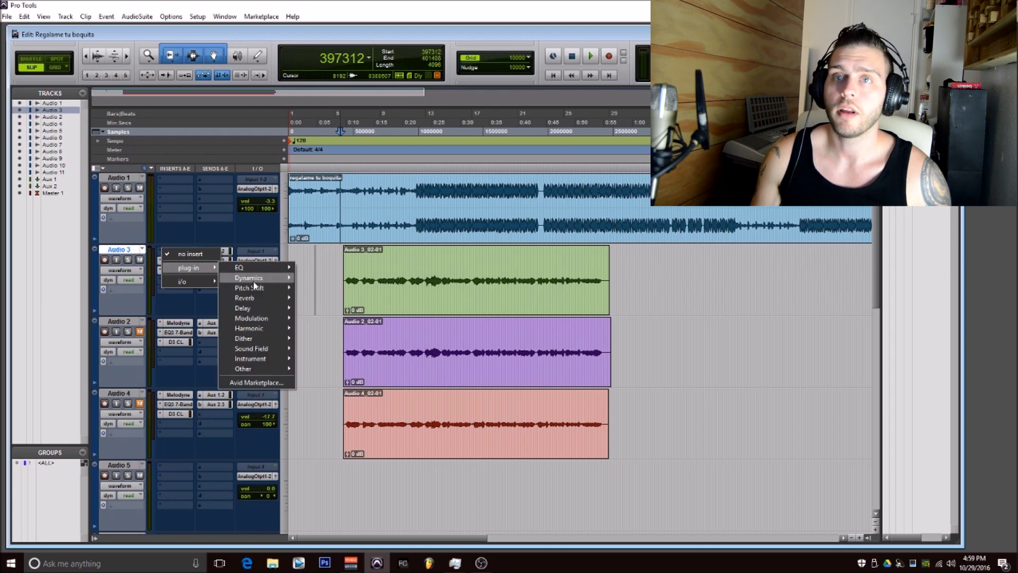
pyautogui.moveTo(256, 371)
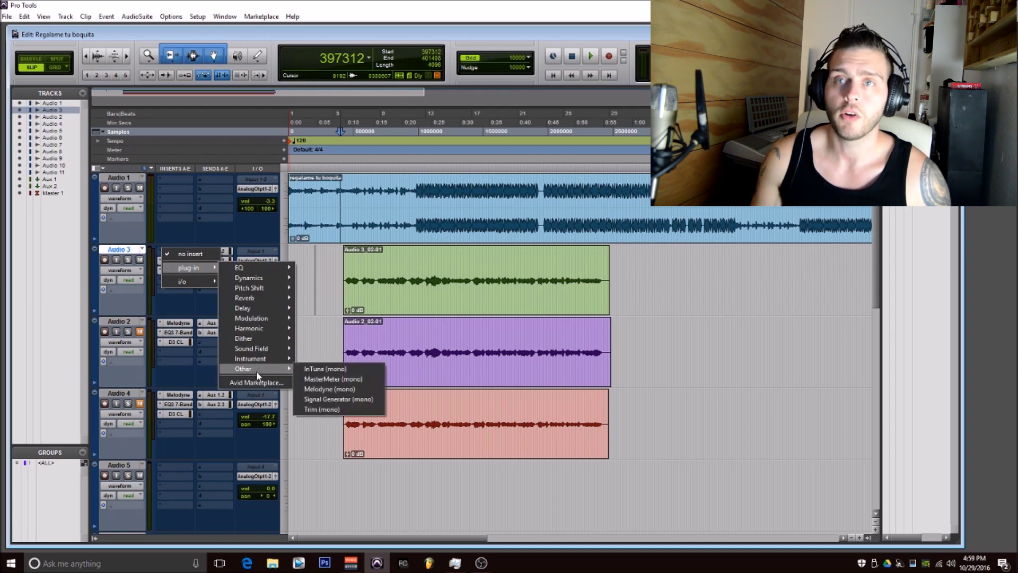
pyautogui.click(331, 389)
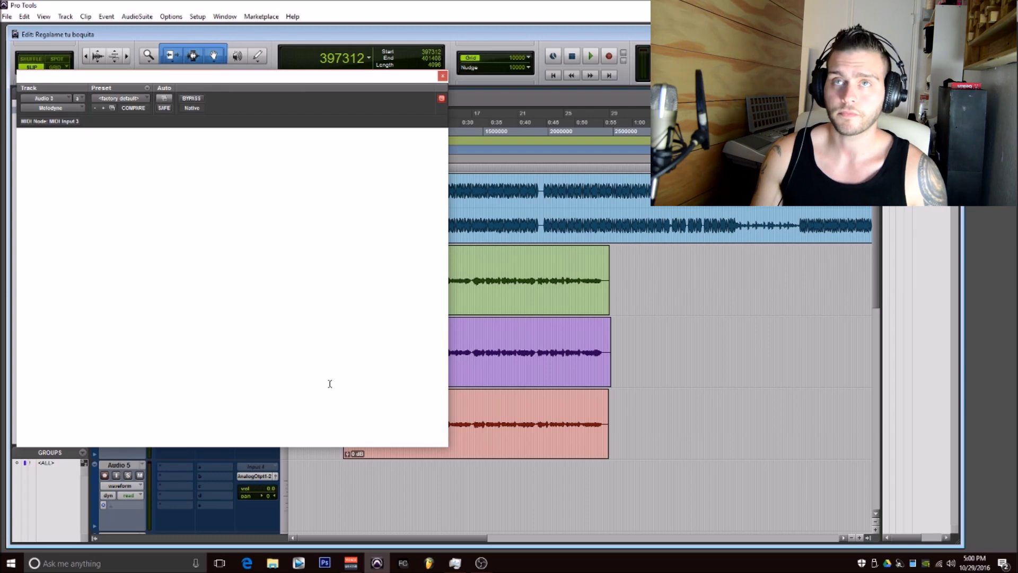
# Step: Enlarge the Melodyne window and position it so the Audio 3 clip in the edit timeline stays visible
pyautogui.moveTo(215, 79); pyautogui.dragTo(292, 57)
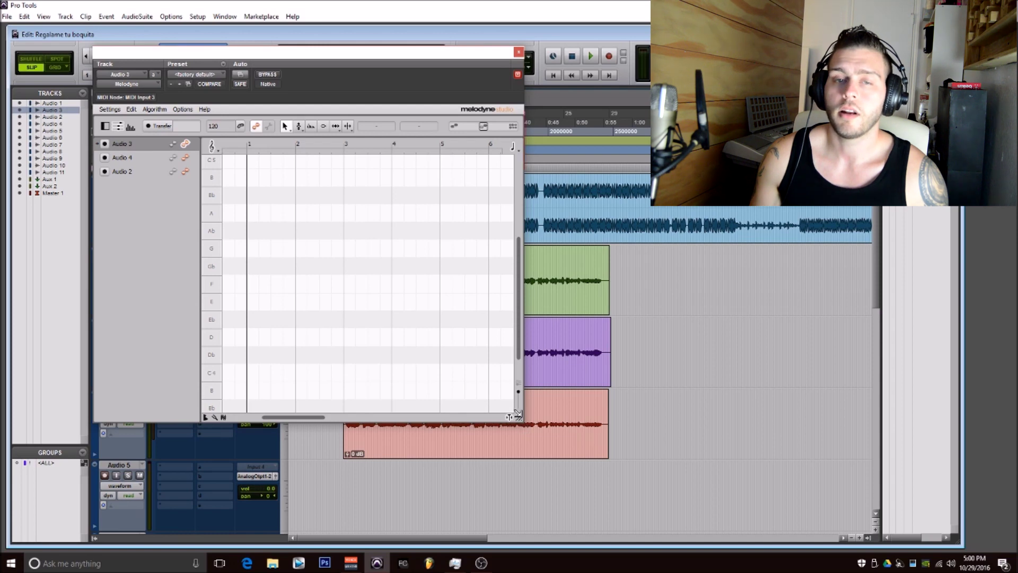
pyautogui.moveTo(518, 416); pyautogui.dragTo(907, 495)
pyautogui.moveTo(599, 57); pyautogui.dragTo(606, 383)
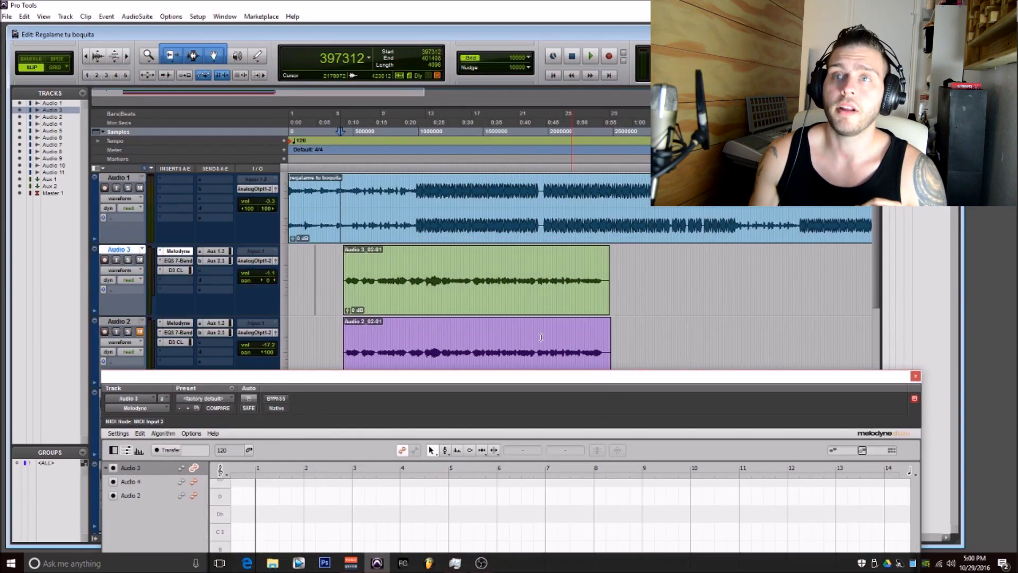
# Step: Arm Transfer for Audio 3 in Melodyne and set the playback start just before the vocal clip, at about sample 385000
pyautogui.click(340, 261)
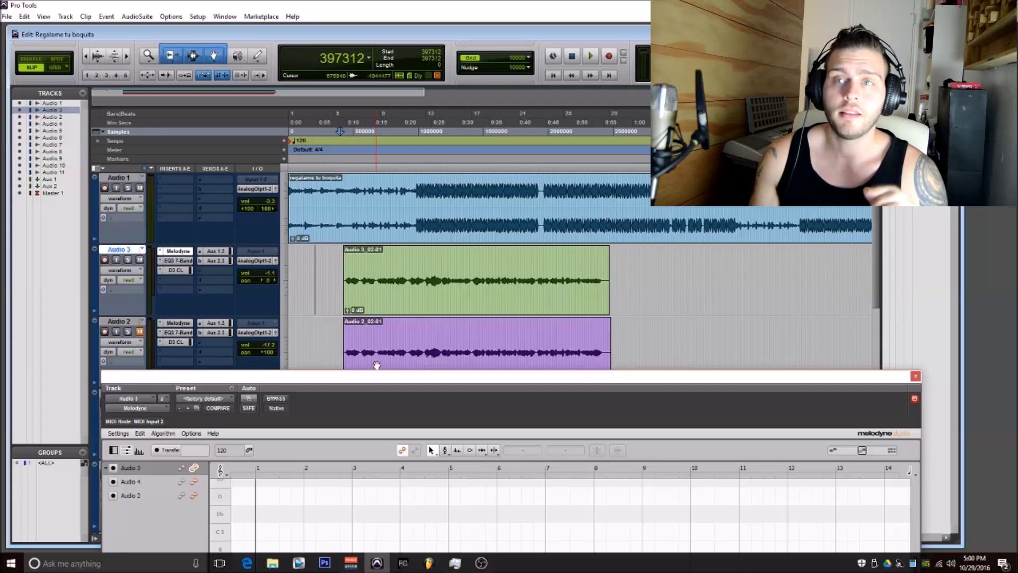
pyautogui.moveTo(378, 377); pyautogui.dragTo(367, 88)
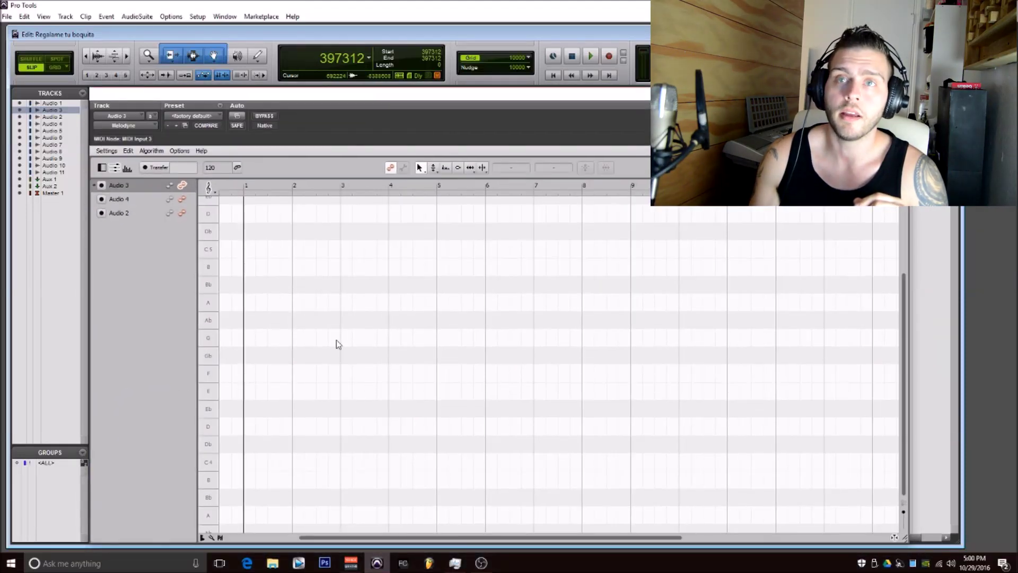
pyautogui.moveTo(424, 96); pyautogui.dragTo(443, 210)
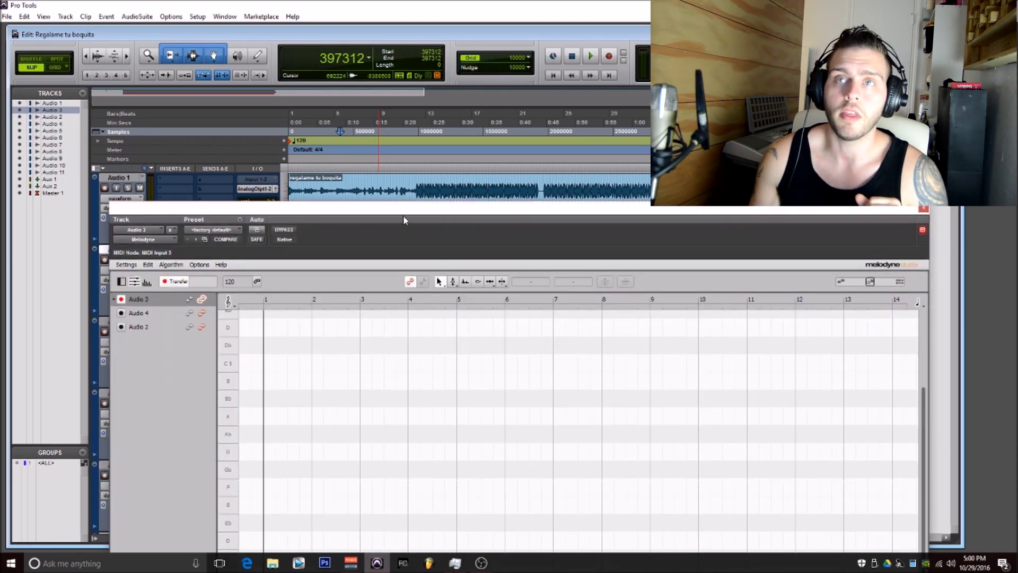
pyautogui.moveTo(412, 211); pyautogui.dragTo(410, 344)
pyautogui.click(338, 204)
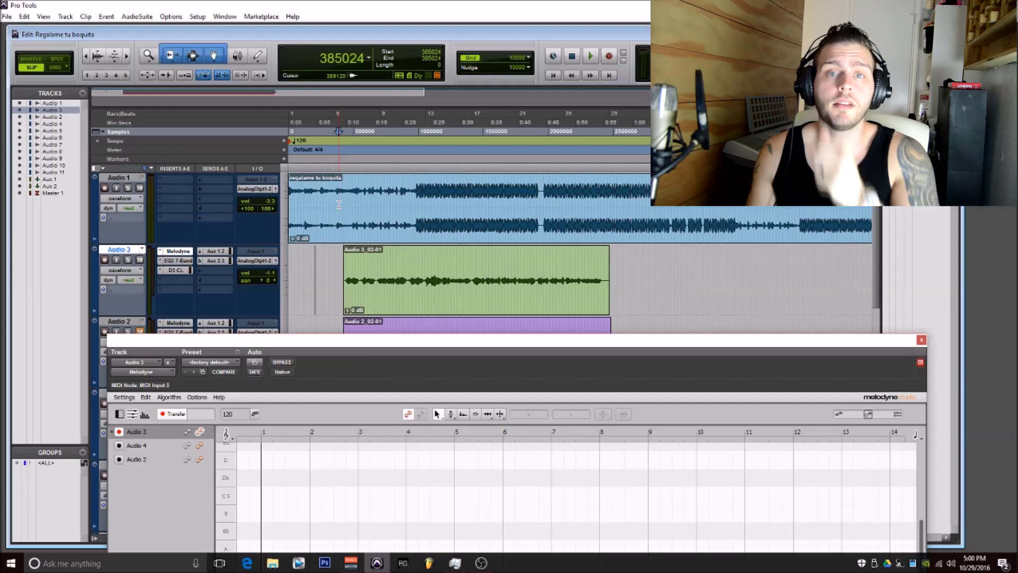
# Step: Play the song through the vocal clip to transfer the Audio 3 recording into Melodyne
pyautogui.moveTo(423, 342); pyautogui.dragTo(418, 102)
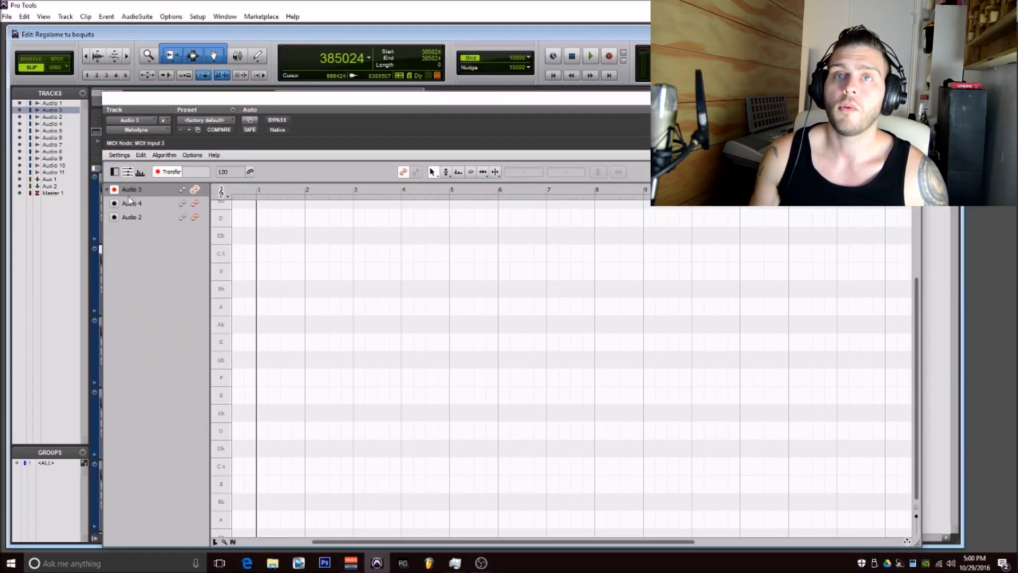
pyautogui.moveTo(345, 96); pyautogui.dragTo(347, 318)
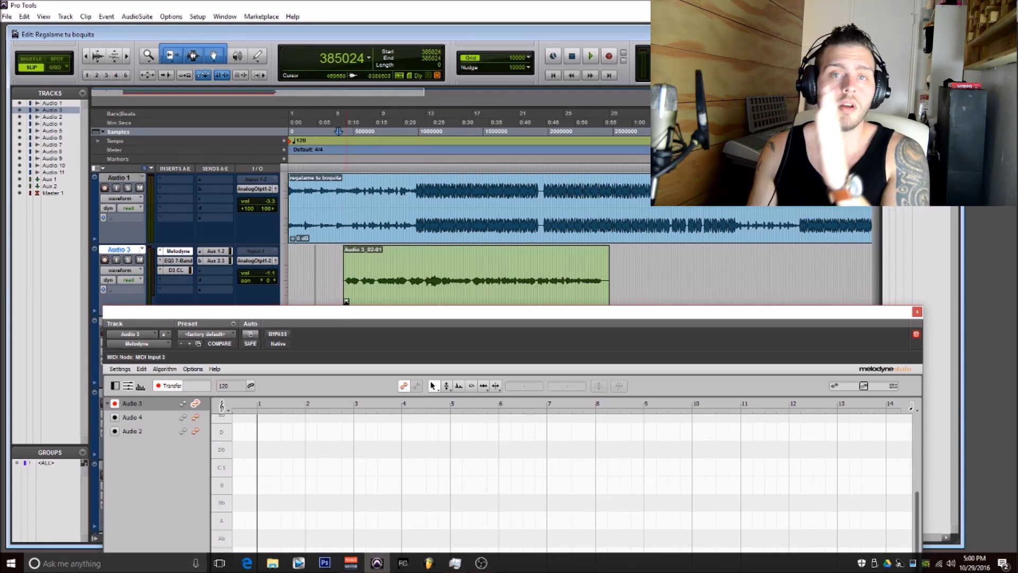
pyautogui.moveTo(388, 316); pyautogui.dragTo(385, 60)
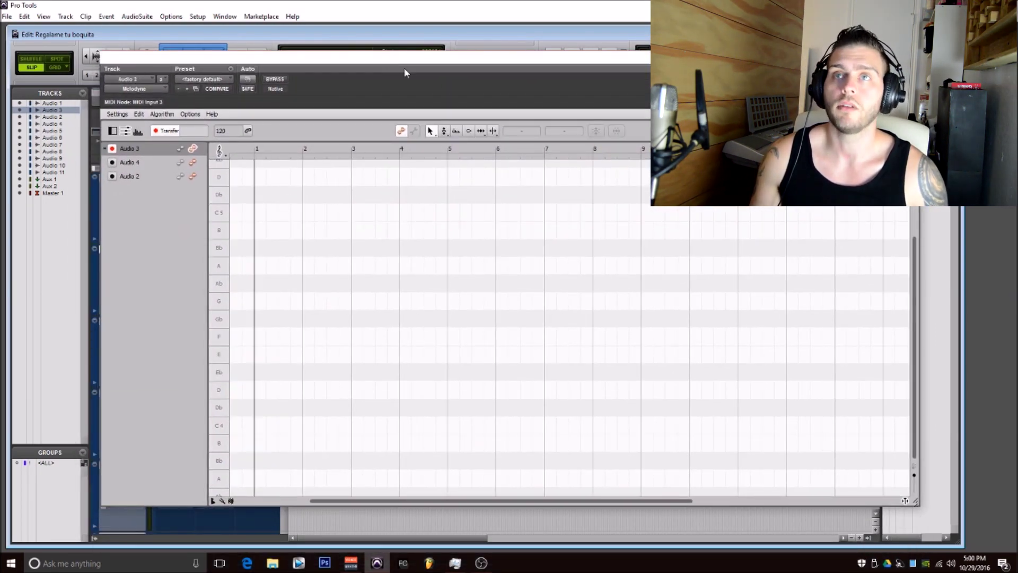
pyautogui.moveTo(403, 66); pyautogui.dragTo(395, 65)
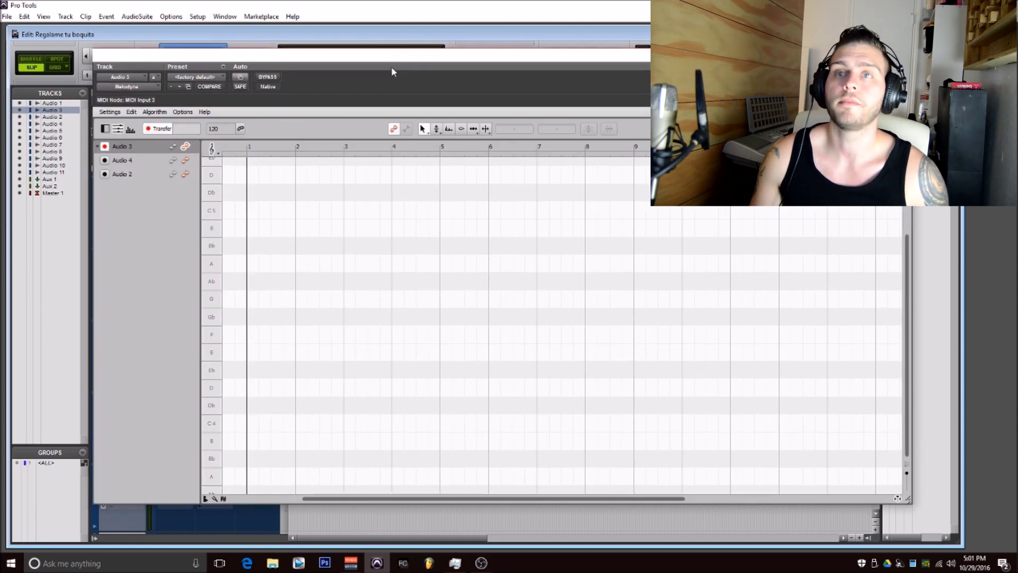
pyautogui.press('space')
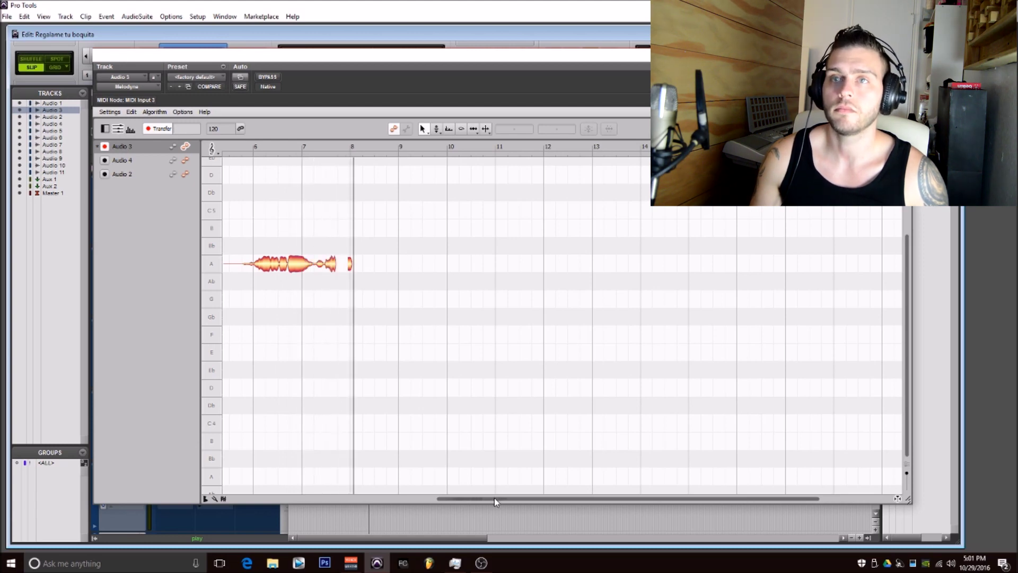
pyautogui.moveTo(494, 498); pyautogui.dragTo(518, 501)
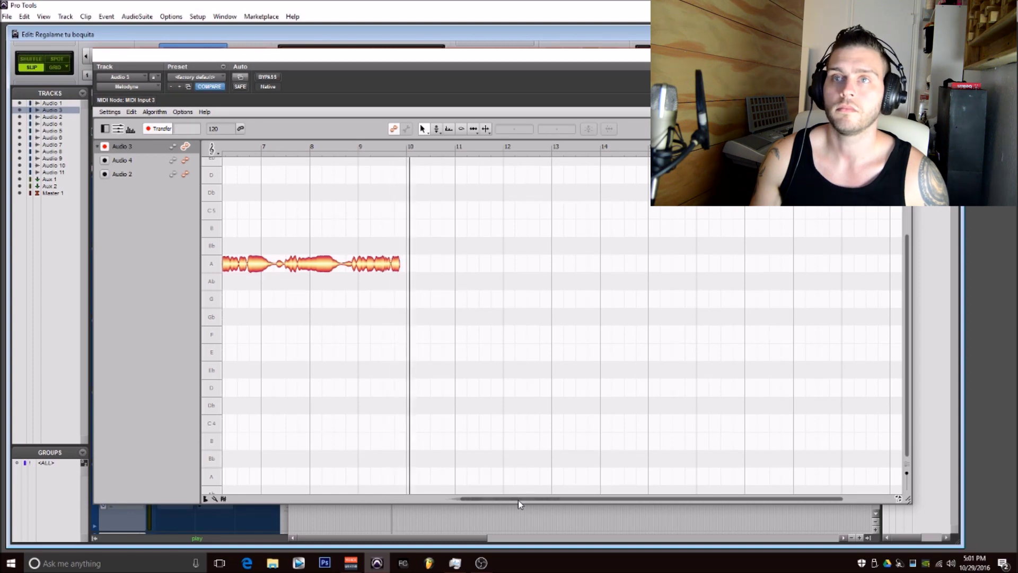
pyautogui.moveTo(543, 113); pyautogui.dragTo(532, 304)
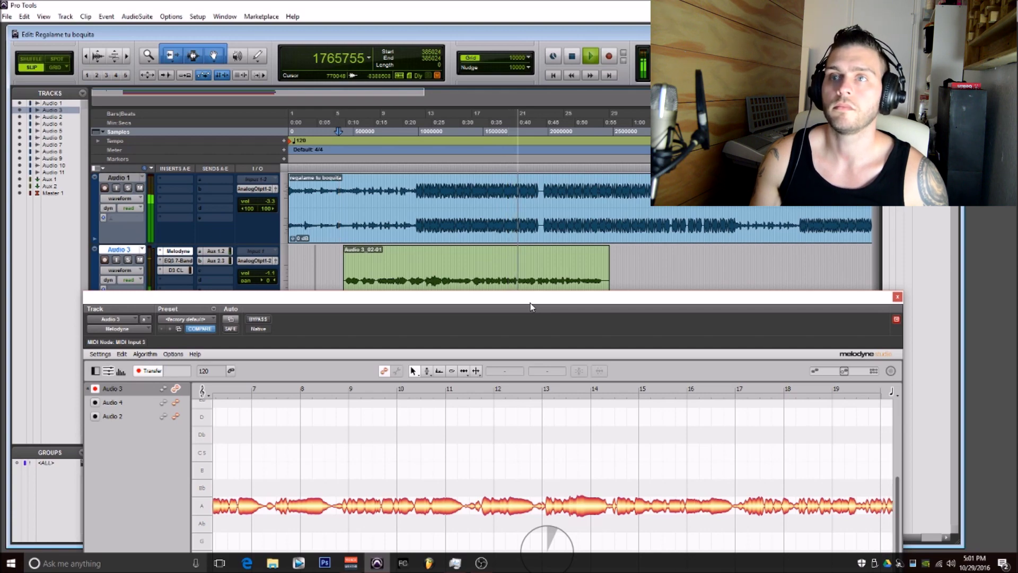
pyautogui.moveTo(530, 305); pyautogui.dragTo(515, 65)
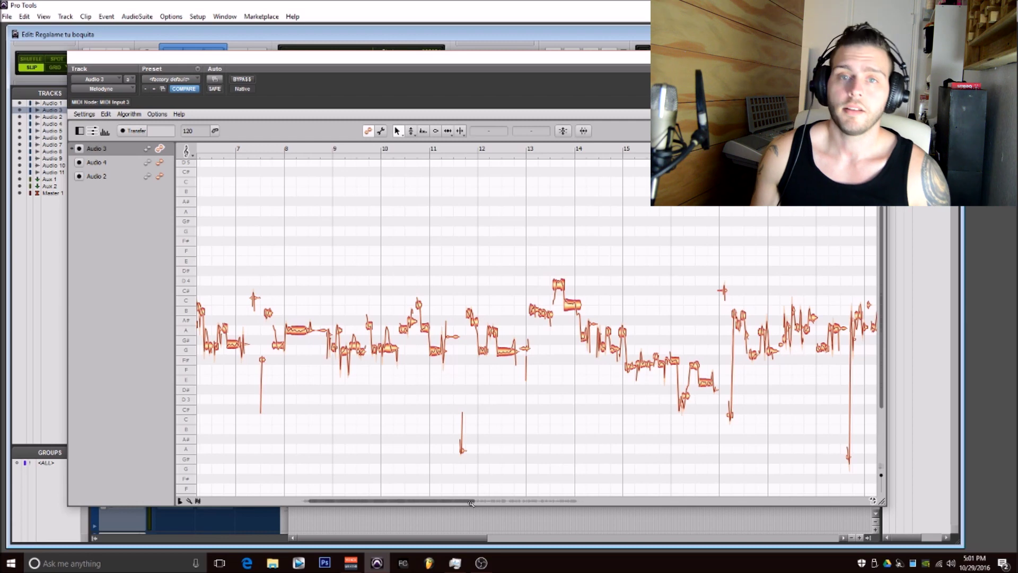
# Step: Examine the transferred Audio 3 notes from bar 6 onward, zooming in and out on them with the Zoom Tool
pyautogui.moveTo(456, 501); pyautogui.dragTo(405, 505)
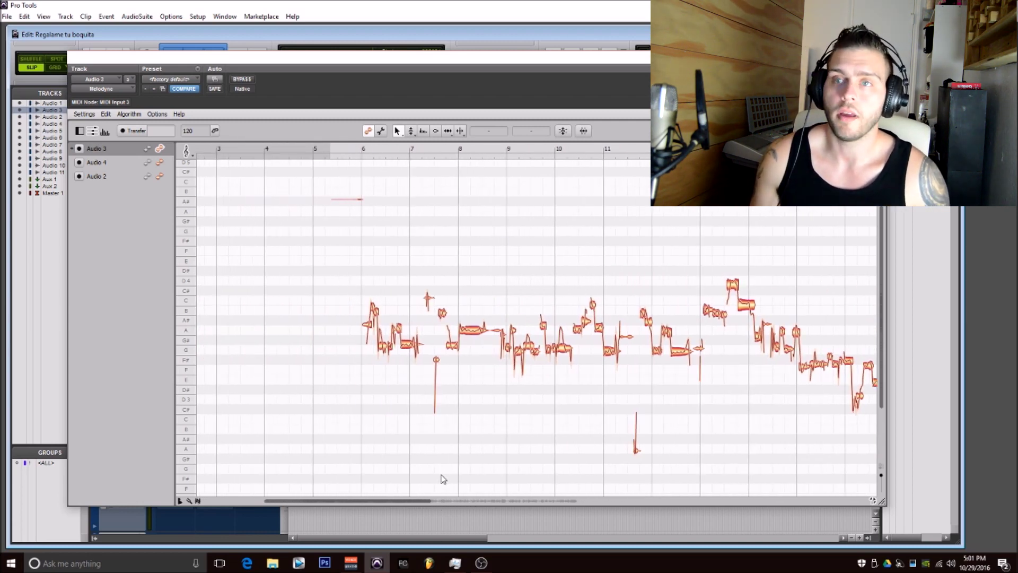
pyautogui.moveTo(392, 505); pyautogui.dragTo(423, 540)
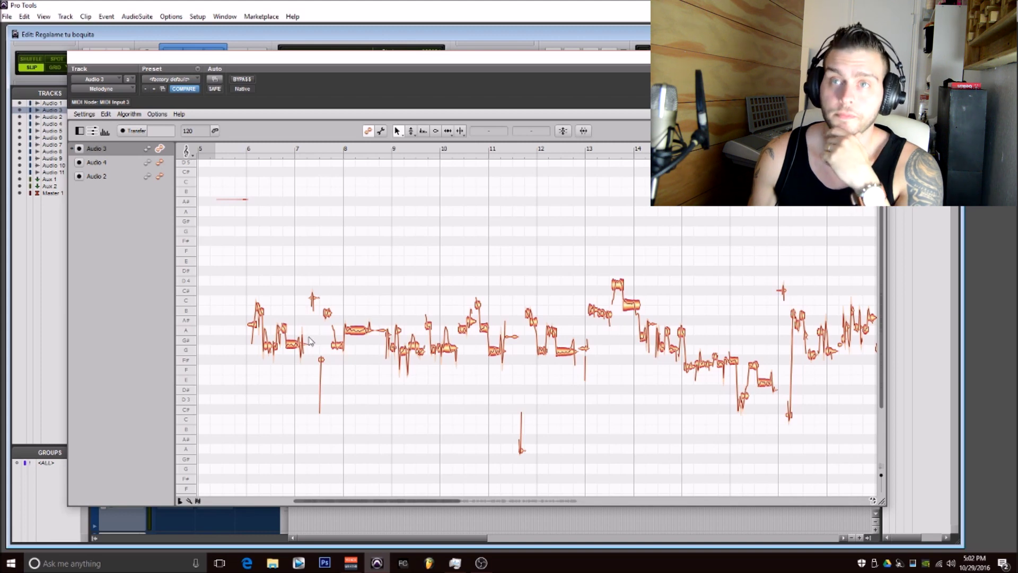
pyautogui.rightClick(293, 300)
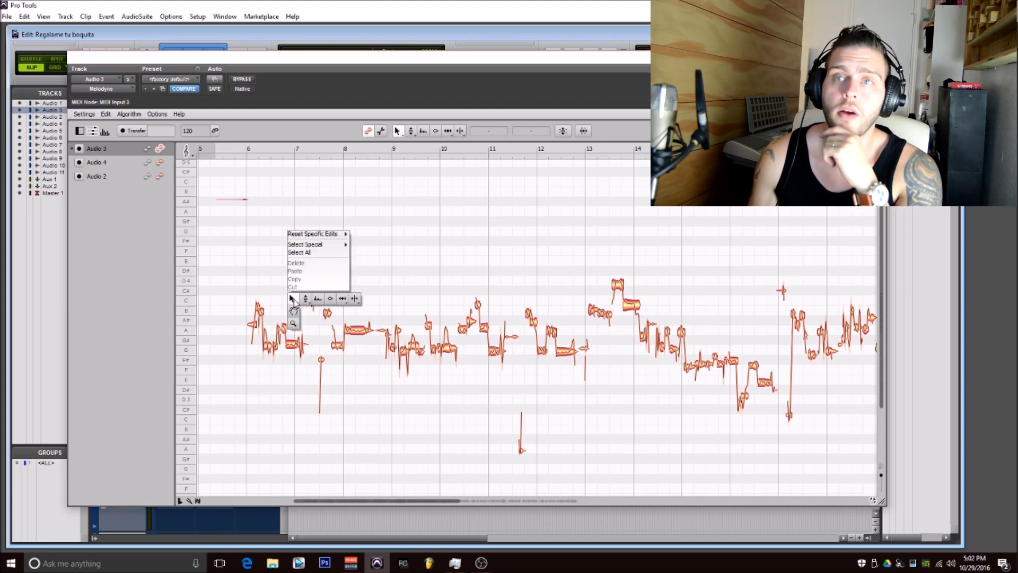
pyautogui.click(307, 299)
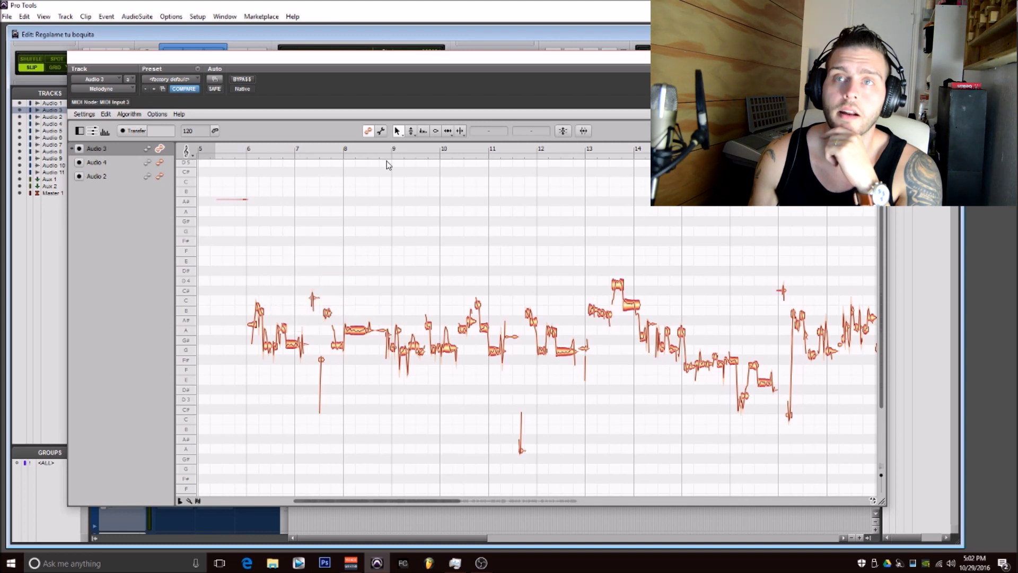
pyautogui.rightClick(284, 281)
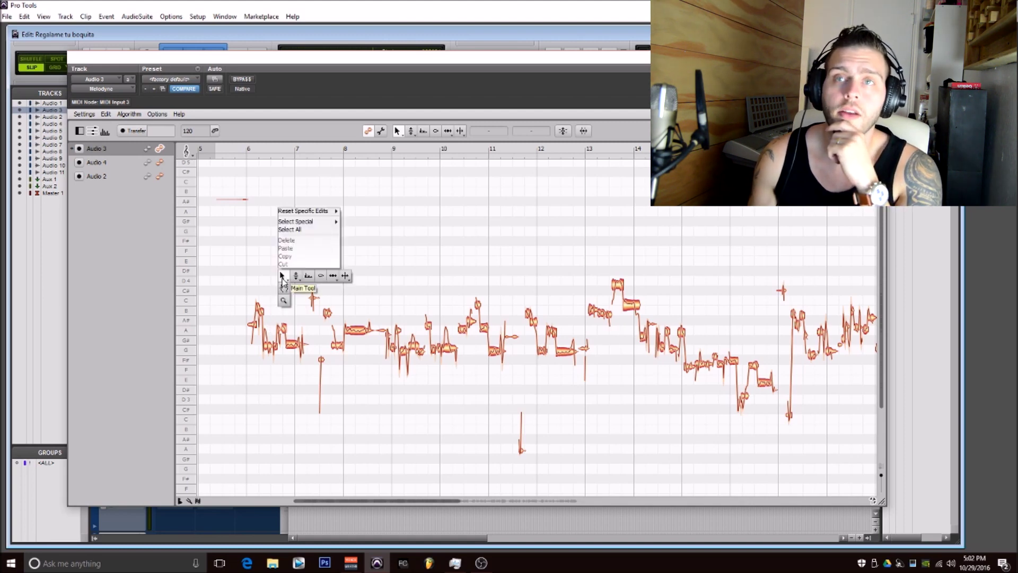
pyautogui.click(284, 302)
pyautogui.moveTo(249, 283); pyautogui.dragTo(285, 263)
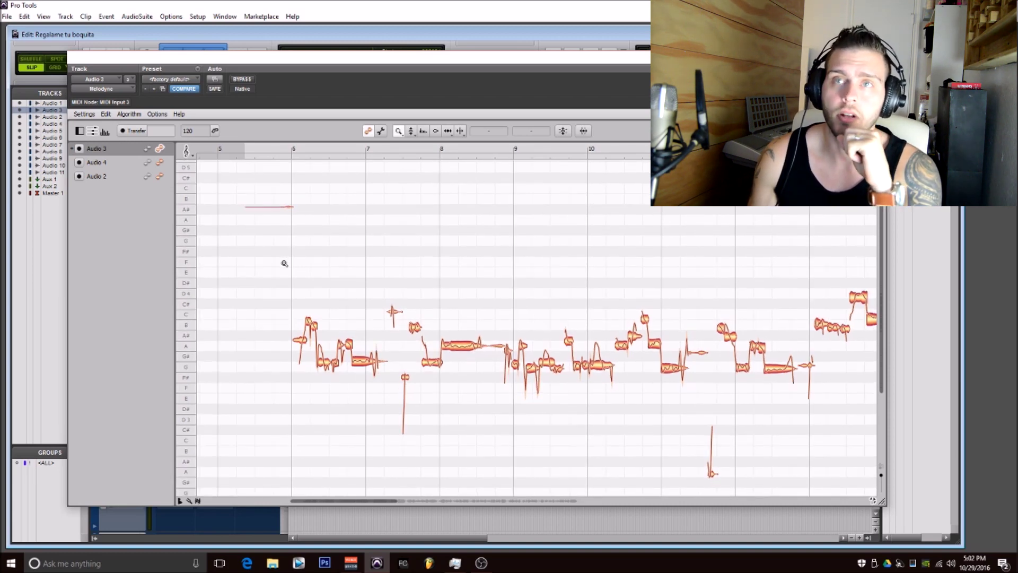
pyautogui.moveTo(285, 263); pyautogui.dragTo(377, 332)
pyautogui.moveTo(716, 445); pyautogui.dragTo(406, 468)
pyautogui.moveTo(395, 504); pyautogui.dragTo(375, 200)
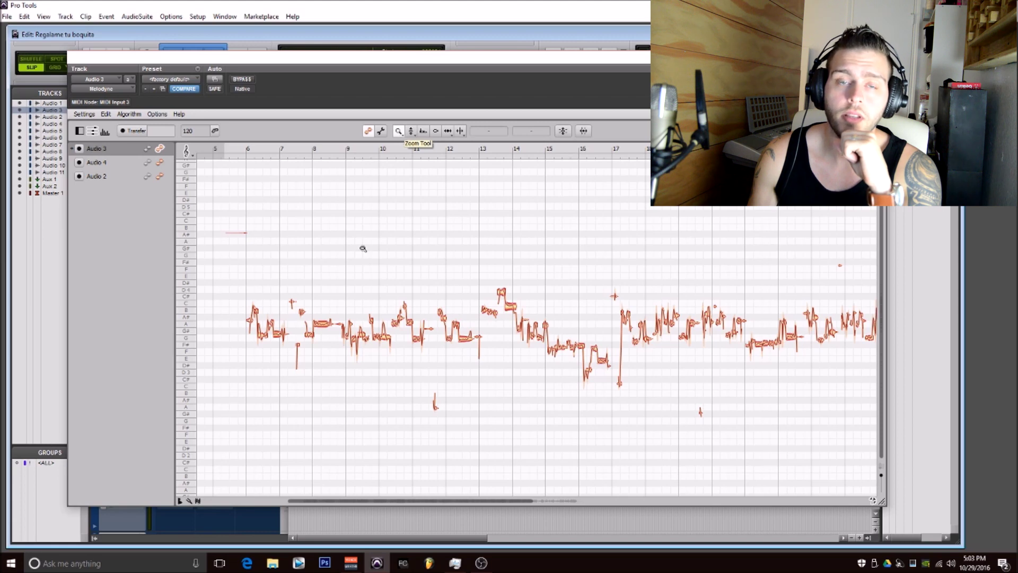
# Step: Select the transferred Audio 3 notes in Melodyne with the Main Tool
pyautogui.rightClick(318, 260)
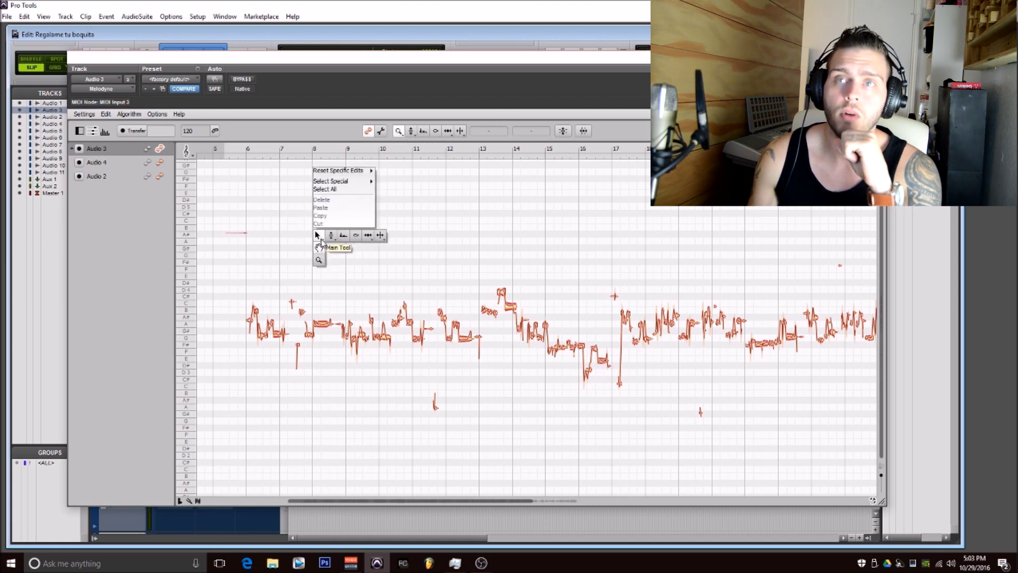
pyautogui.click(318, 235)
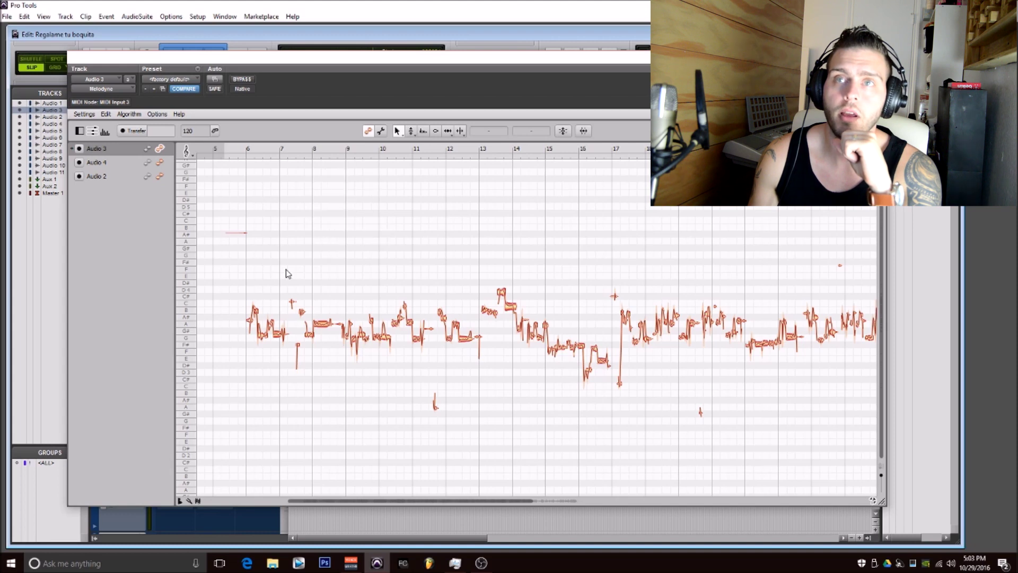
pyautogui.moveTo(220, 217); pyautogui.dragTo(880, 477)
pyautogui.moveTo(573, 501); pyautogui.dragTo(438, 507)
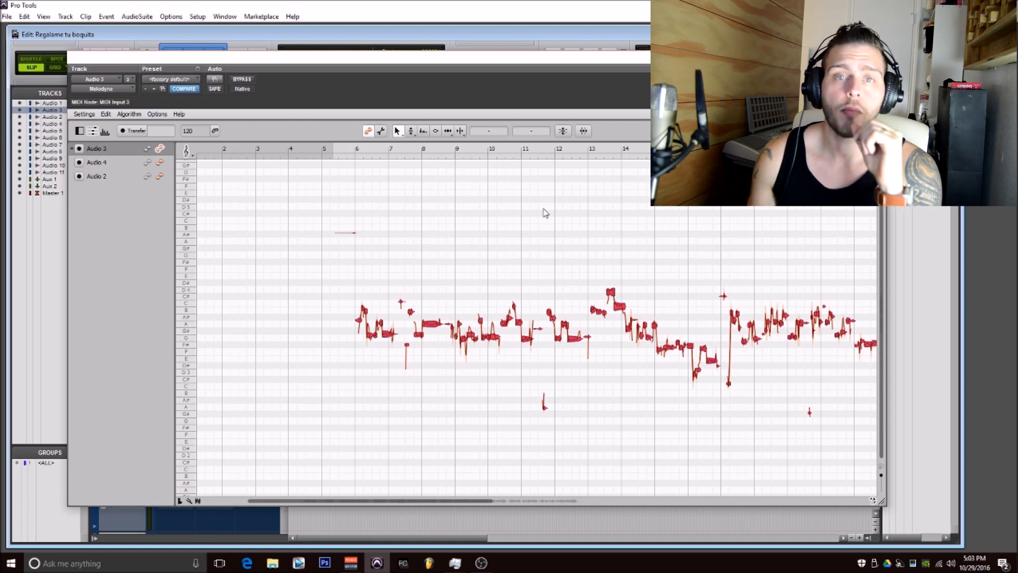
# Step: Set both Pitch Center and Pitch Drift to 100 % in the pitch correction settings for the selected notes
pyautogui.click(564, 131)
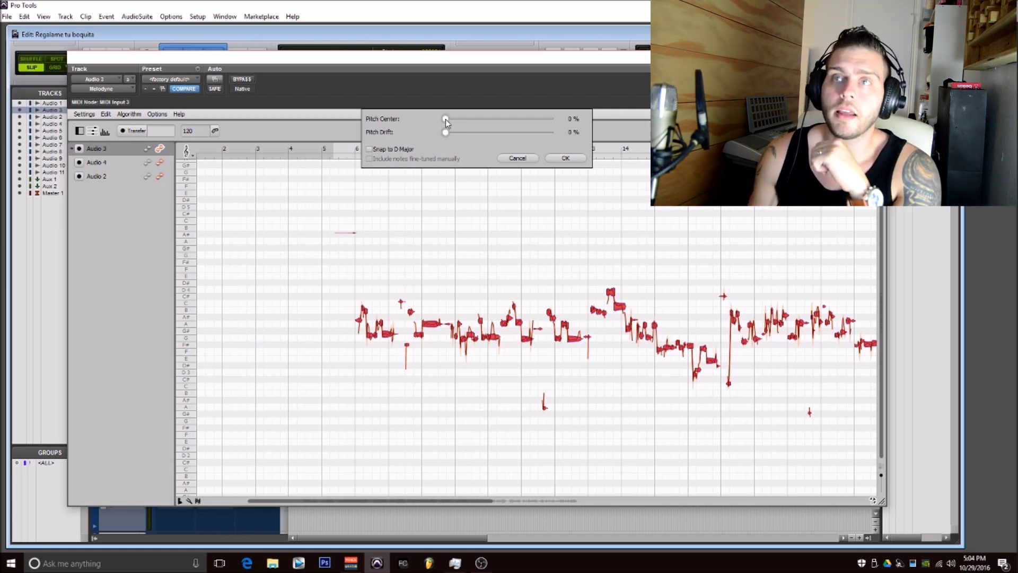
pyautogui.moveTo(446, 120); pyautogui.dragTo(593, 116)
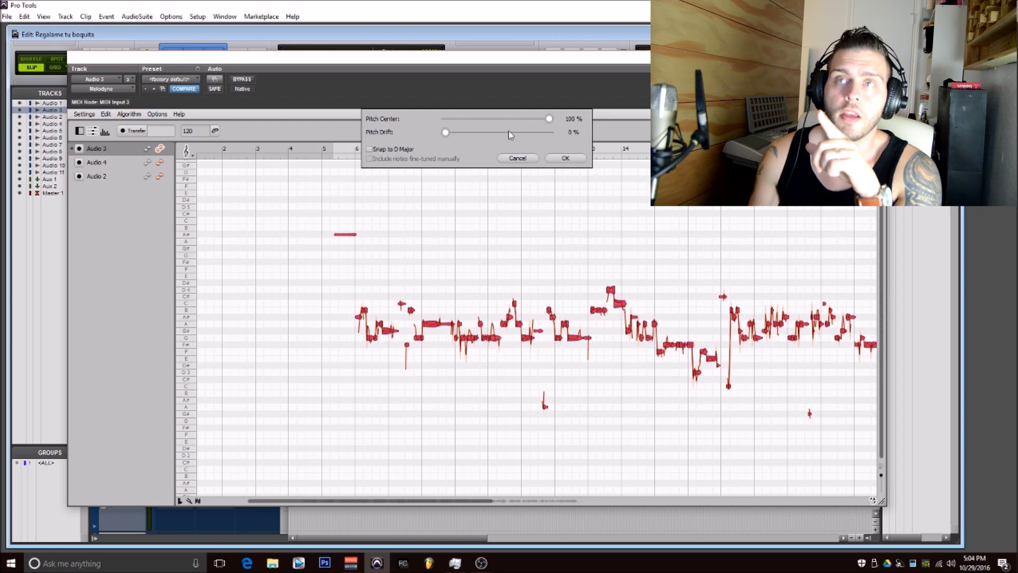
pyautogui.moveTo(447, 134)
pyautogui.mouseDown()
pyautogui.moveTo(494, 133)
pyautogui.moveTo(459, 133)
pyautogui.mouseUp()
pyautogui.moveTo(539, 139); pyautogui.dragTo(479, 138)
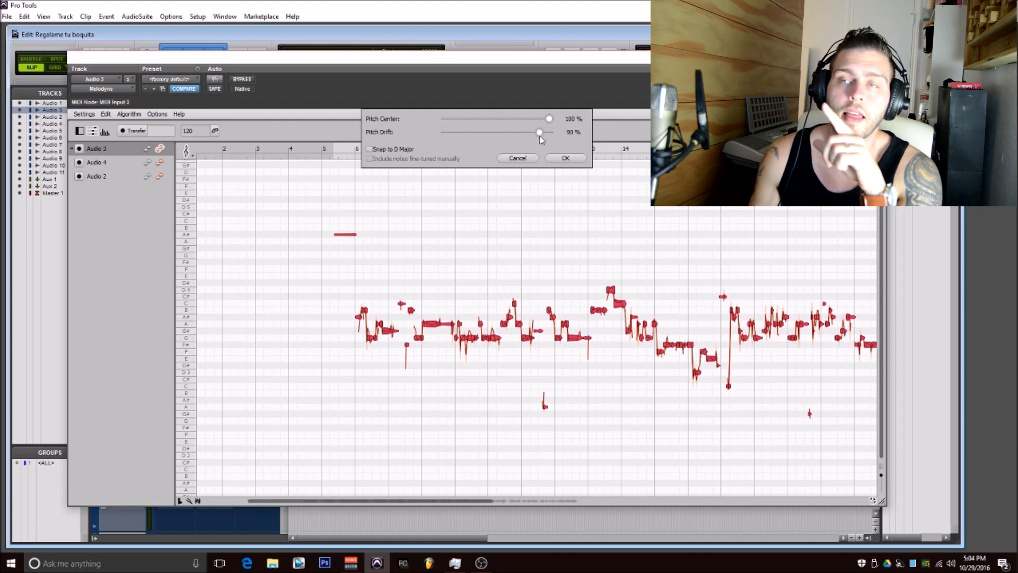
pyautogui.moveTo(540, 135)
pyautogui.mouseDown()
pyautogui.moveTo(550, 136)
pyautogui.moveTo(448, 136)
pyautogui.moveTo(558, 137)
pyautogui.mouseUp()
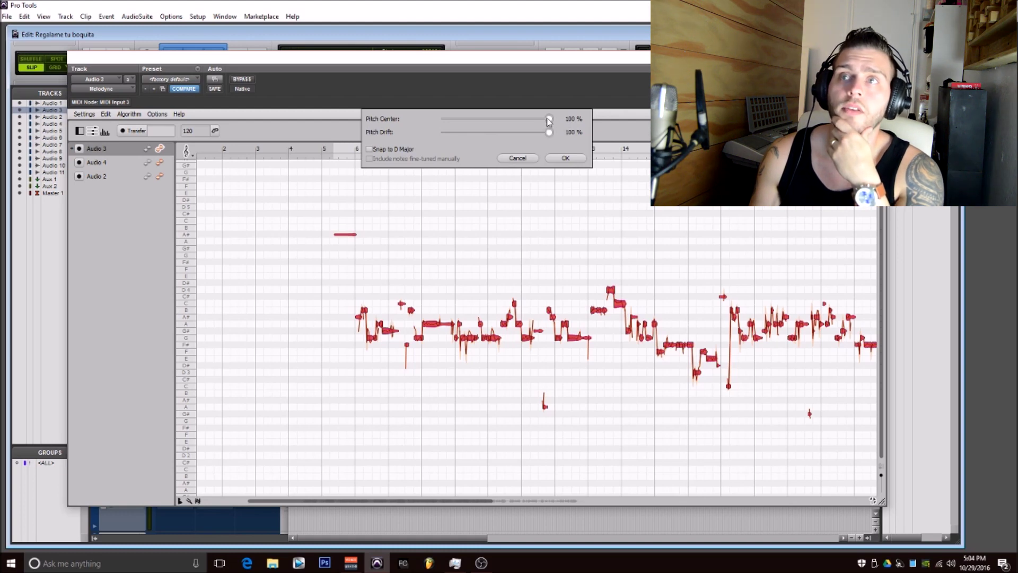
pyautogui.moveTo(549, 119); pyautogui.dragTo(578, 136)
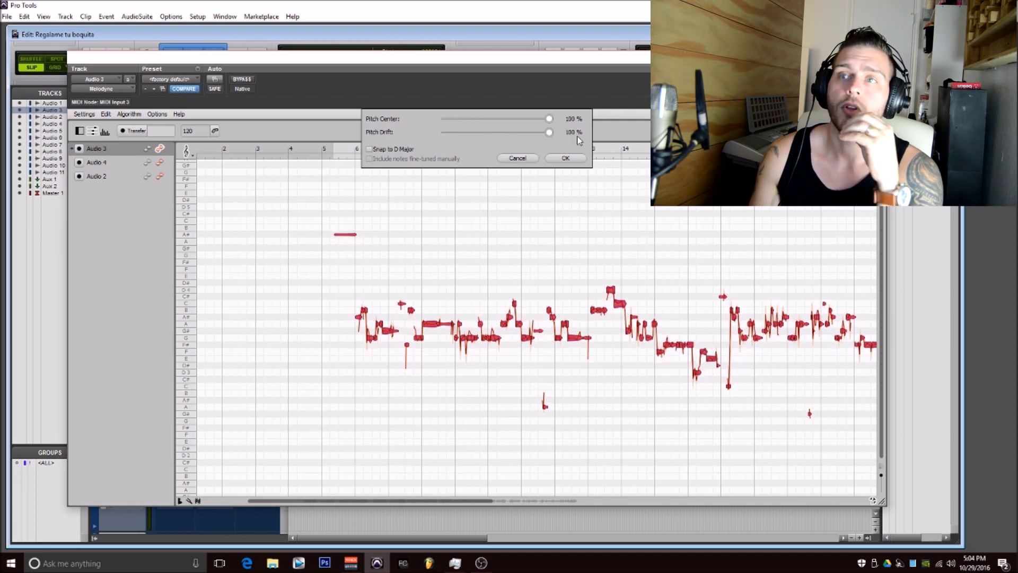
# Step: Apply the pitch correction to the selected notes with Pitch Center and Pitch Drift at 100 % and Snap to D Major off
pyautogui.moveTo(558, 141); pyautogui.dragTo(419, 173)
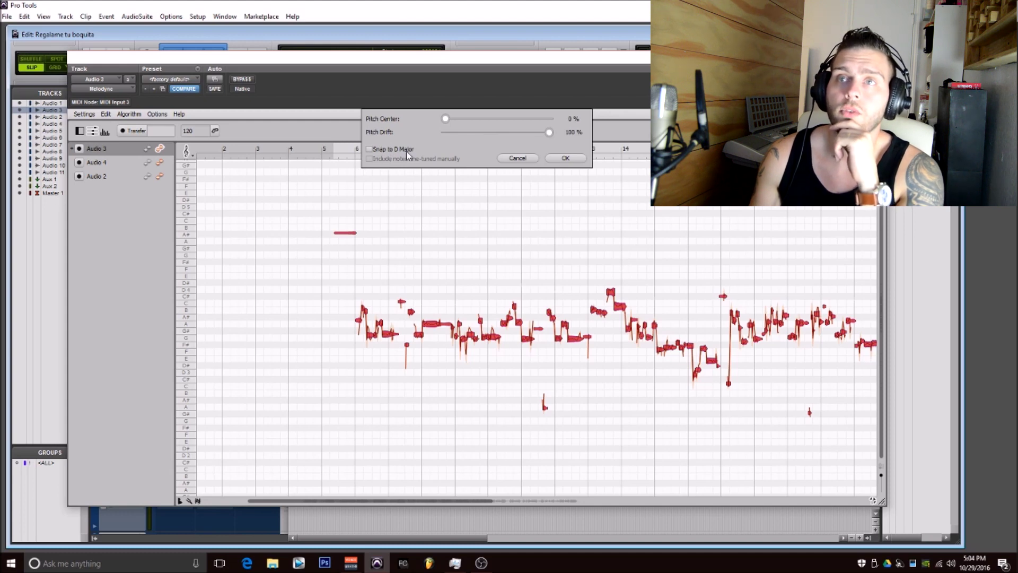
pyautogui.click(373, 151)
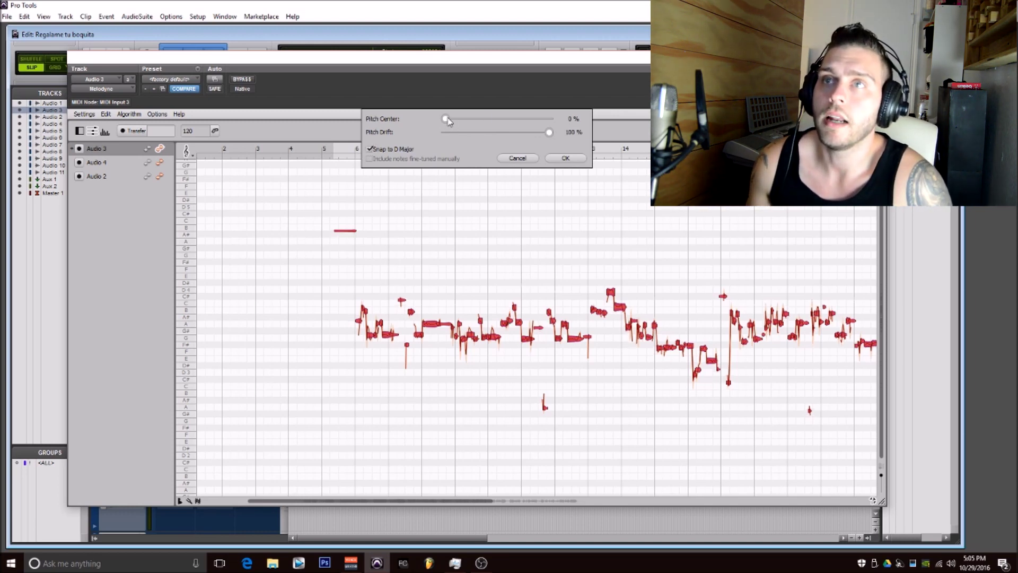
pyautogui.moveTo(447, 116); pyautogui.dragTo(585, 134)
pyautogui.click(371, 149)
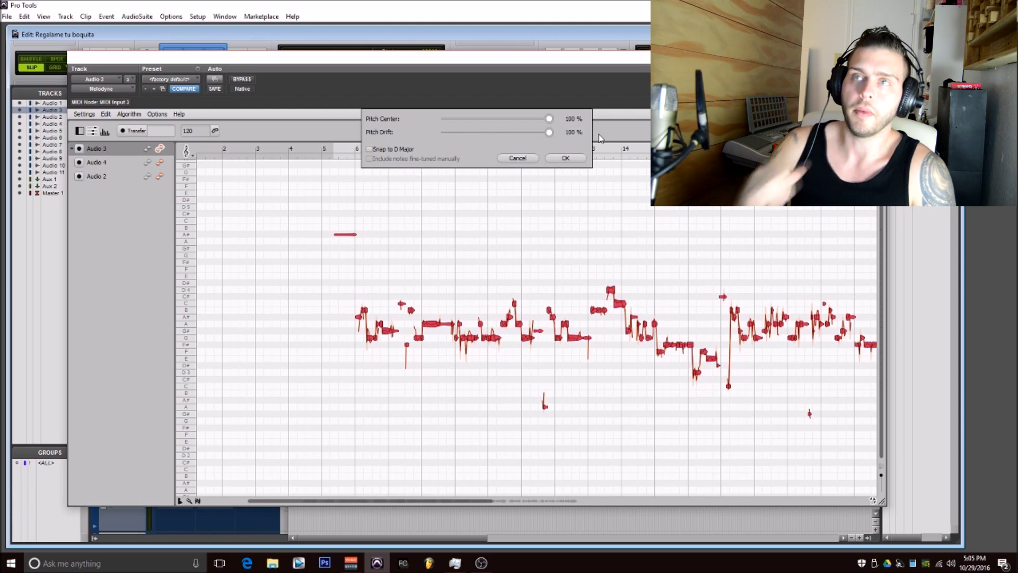
pyautogui.click(564, 159)
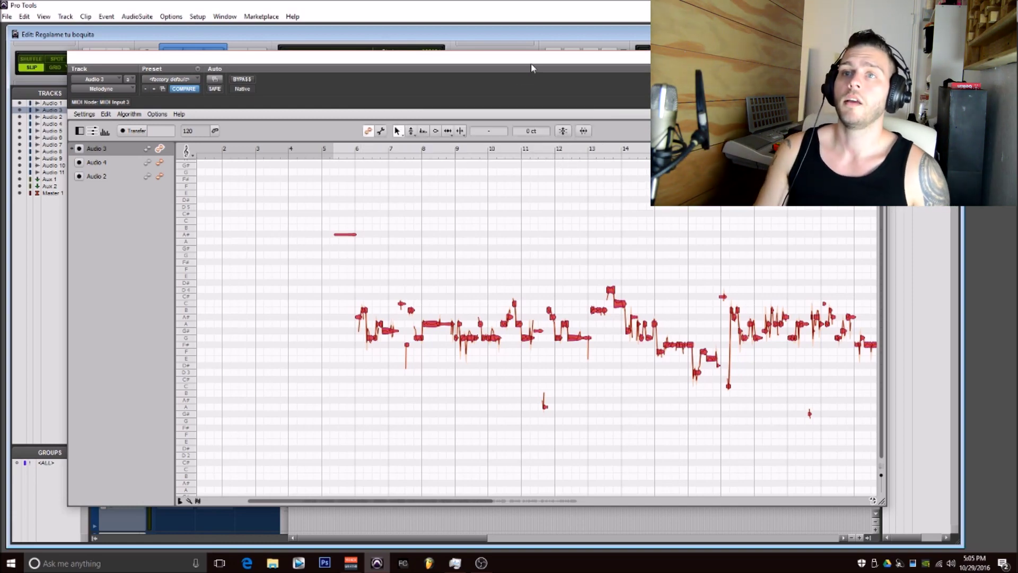
# Step: Deselect the notes and play the song to listen to the pitch-corrected Audio 3 vocal from bar 6 onward
pyautogui.moveTo(531, 64); pyautogui.dragTo(516, 68)
pyautogui.click(507, 445)
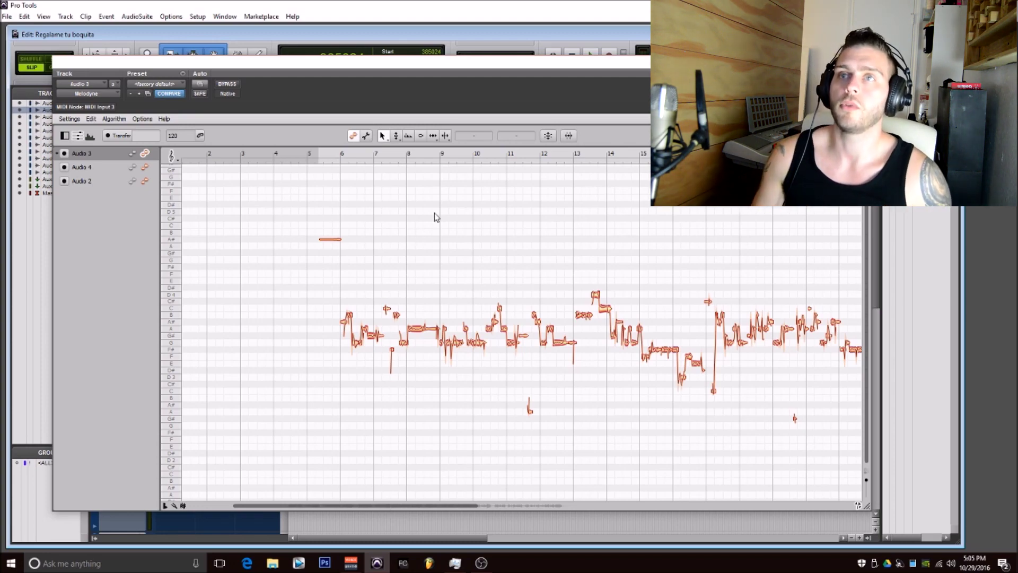
pyautogui.moveTo(431, 74)
pyautogui.mouseDown()
pyautogui.moveTo(421, 203)
pyautogui.moveTo(440, 77)
pyautogui.mouseUp()
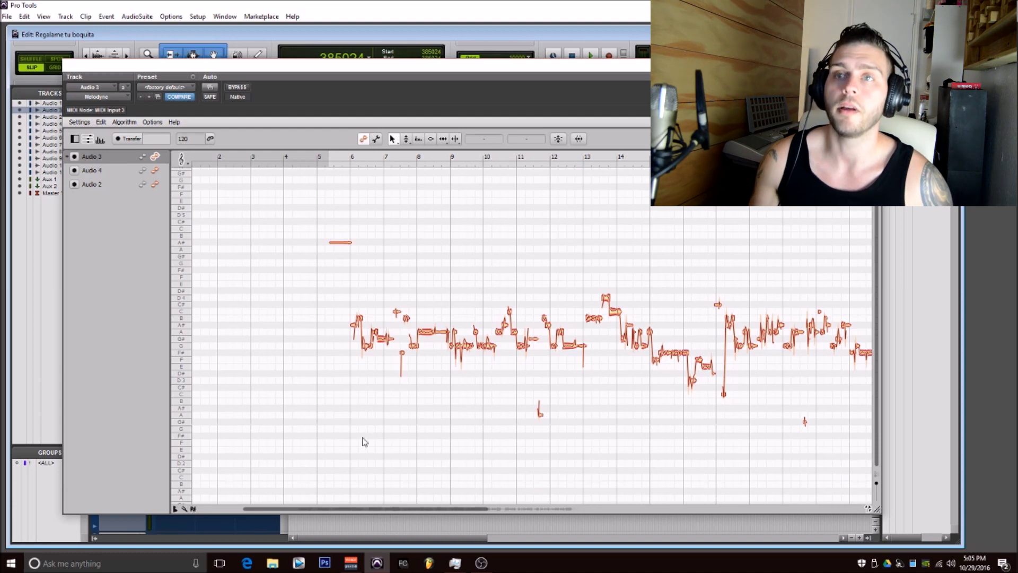
pyautogui.press('space')
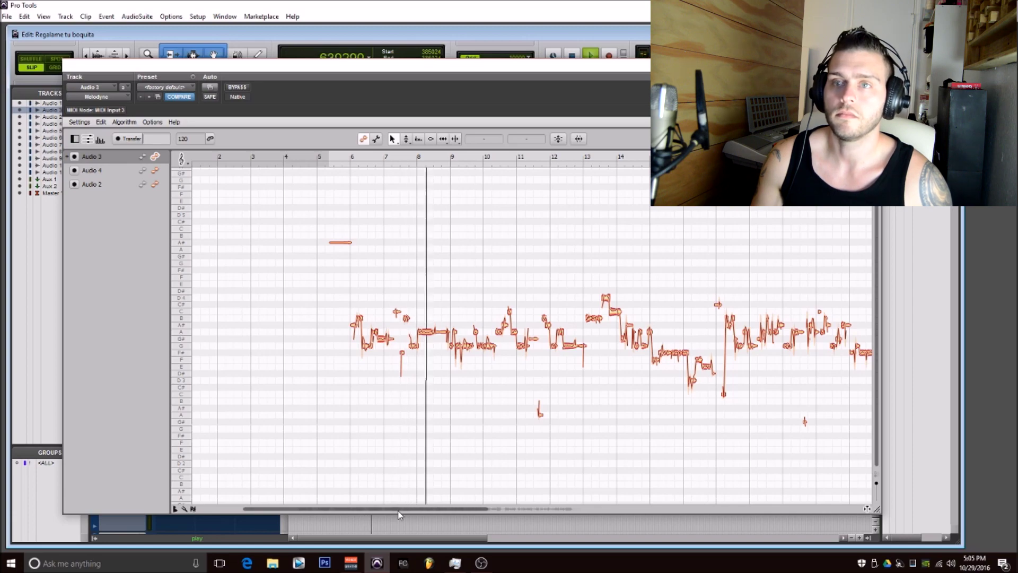
pyautogui.moveTo(399, 511); pyautogui.dragTo(489, 519)
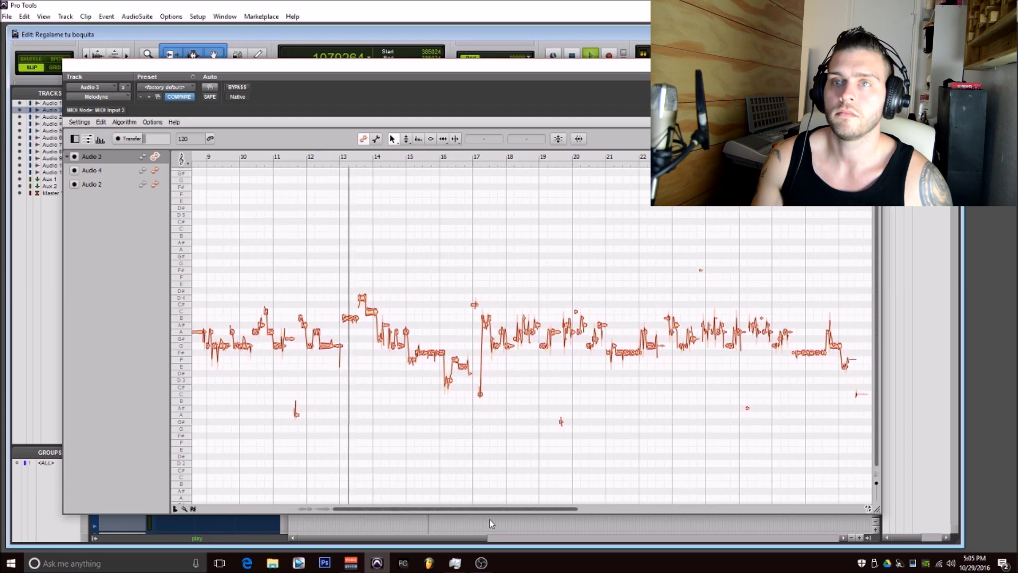
pyautogui.moveTo(489, 520); pyautogui.dragTo(452, 516)
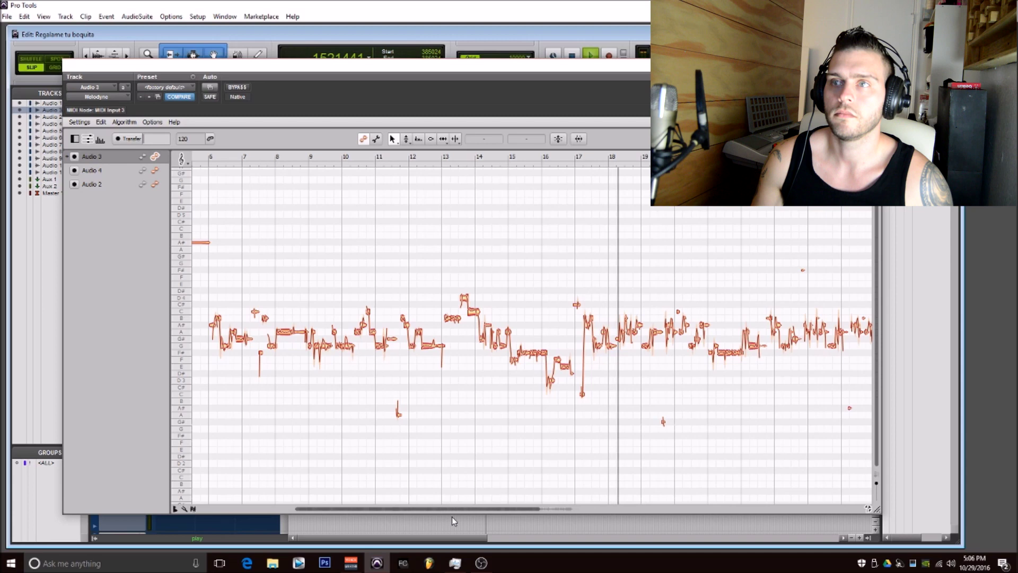
pyautogui.moveTo(452, 517); pyautogui.dragTo(429, 514)
pyautogui.press('space')
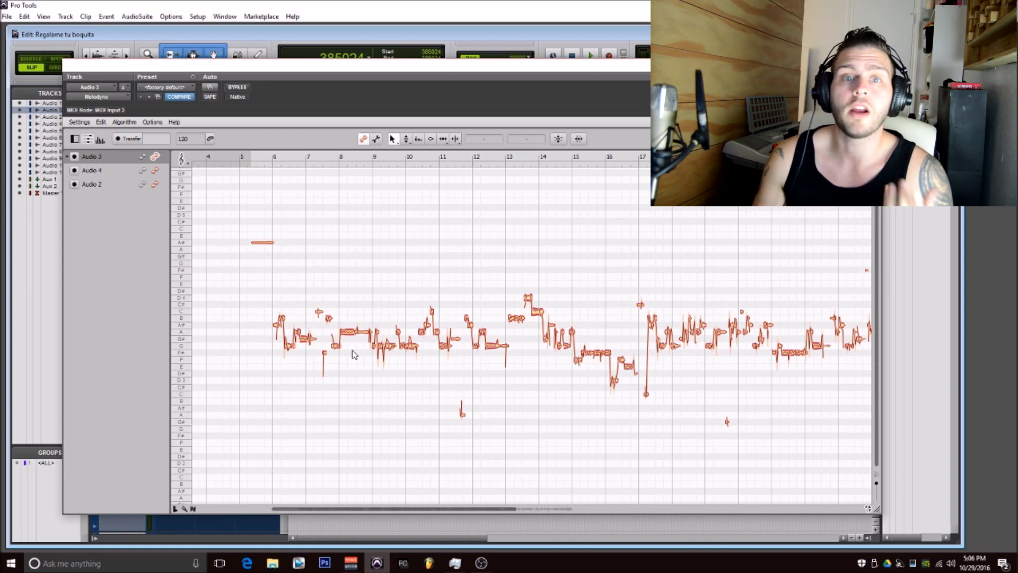
# Step: Select the Audio 3 notes and flatten their pitch modulation to 0 % with the Pitch Modulation Tool
pyautogui.moveTo(382, 508)
pyautogui.mouseDown()
pyautogui.moveTo(469, 519)
pyautogui.moveTo(377, 512)
pyautogui.mouseUp()
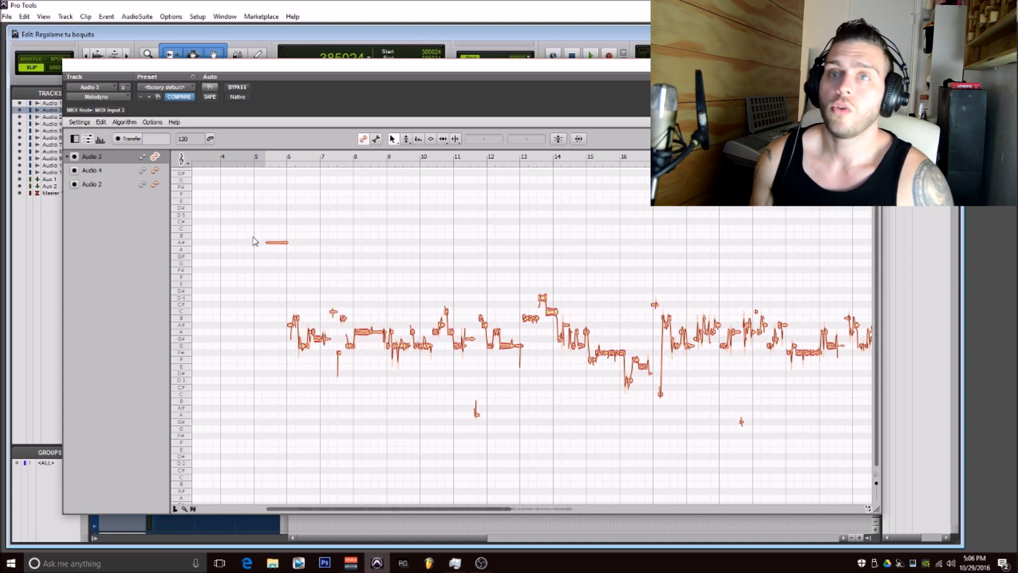
pyautogui.moveTo(243, 227); pyautogui.dragTo(446, 510)
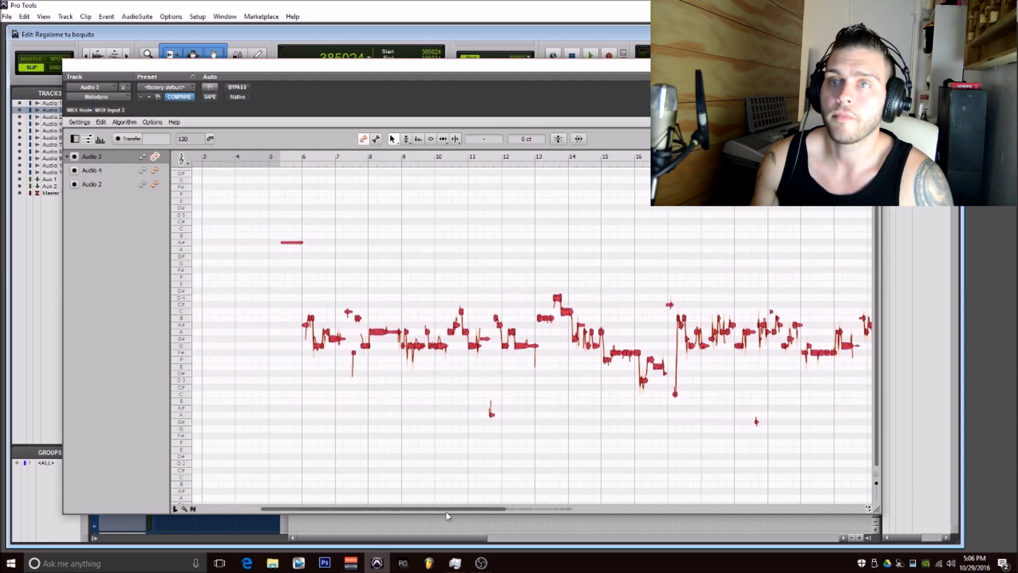
pyautogui.rightClick(333, 269)
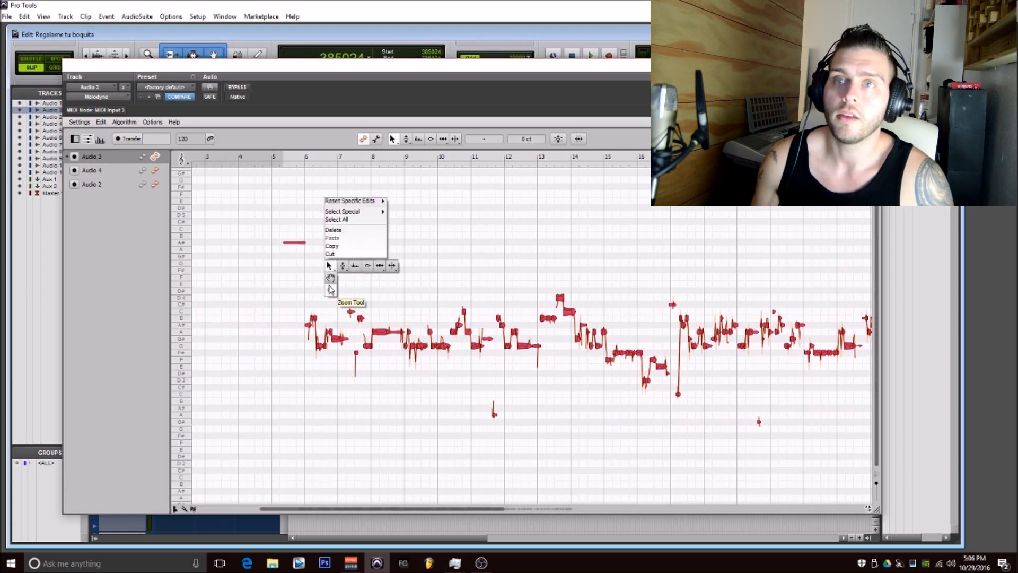
pyautogui.click(331, 290)
pyautogui.moveTo(307, 324); pyautogui.dragTo(464, 414)
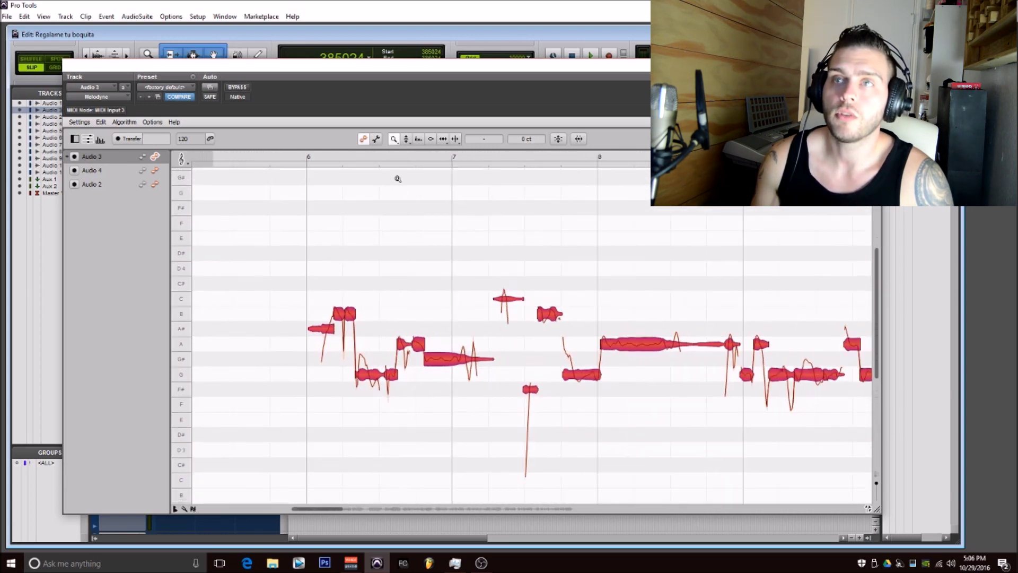
pyautogui.click(406, 141)
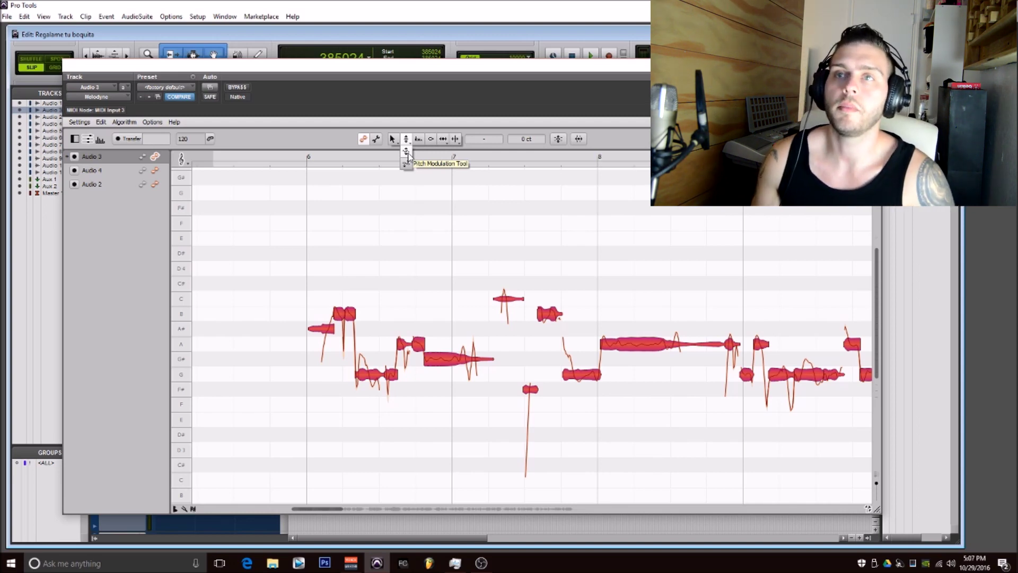
pyautogui.click(407, 154)
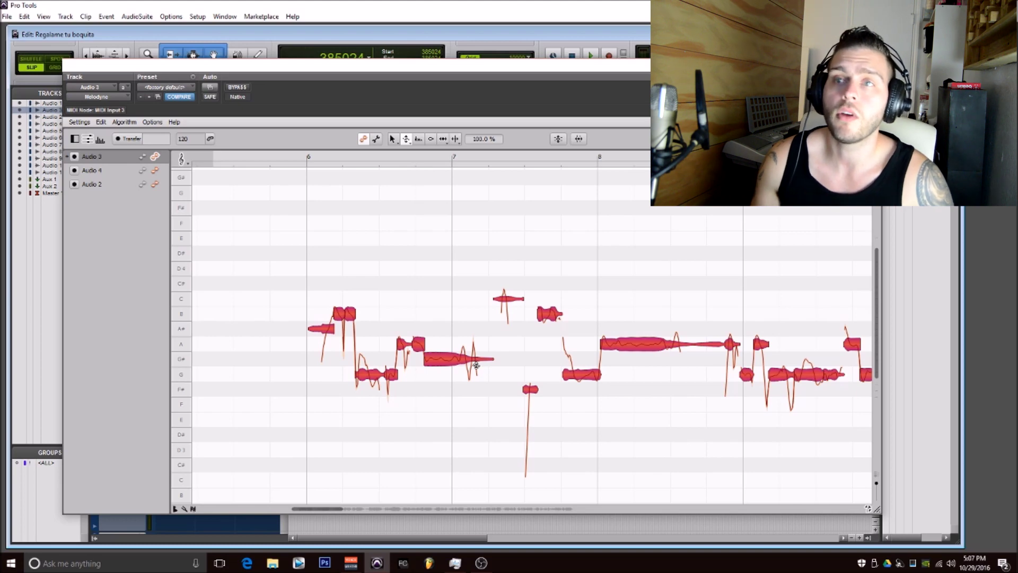
pyautogui.doubleClick(442, 359)
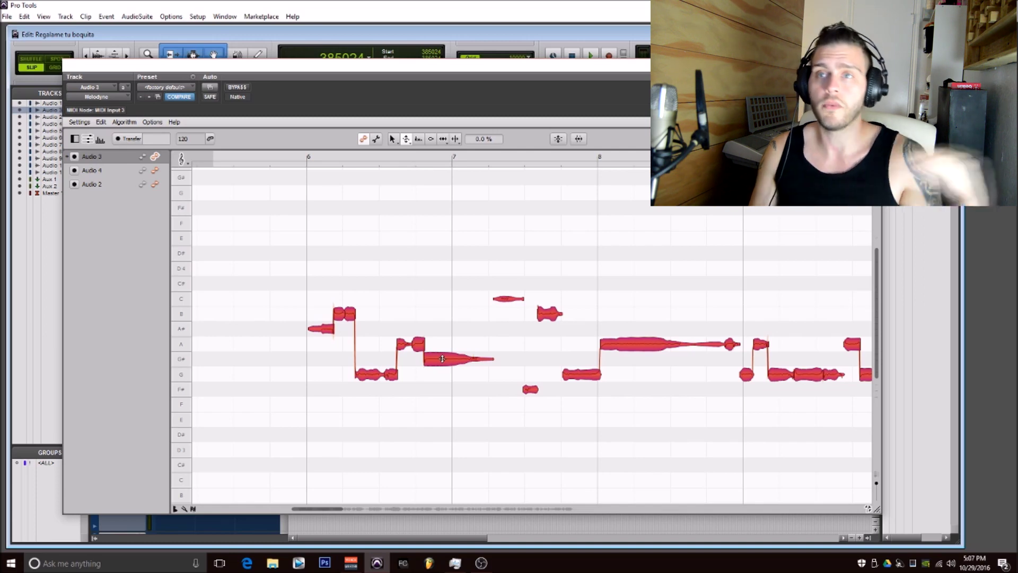
# Step: Switch back to the Main Tool and play the song to hear the vocal with its flattened pitch modulation
pyautogui.moveTo(509, 64); pyautogui.dragTo(504, 49)
pyautogui.click(391, 125)
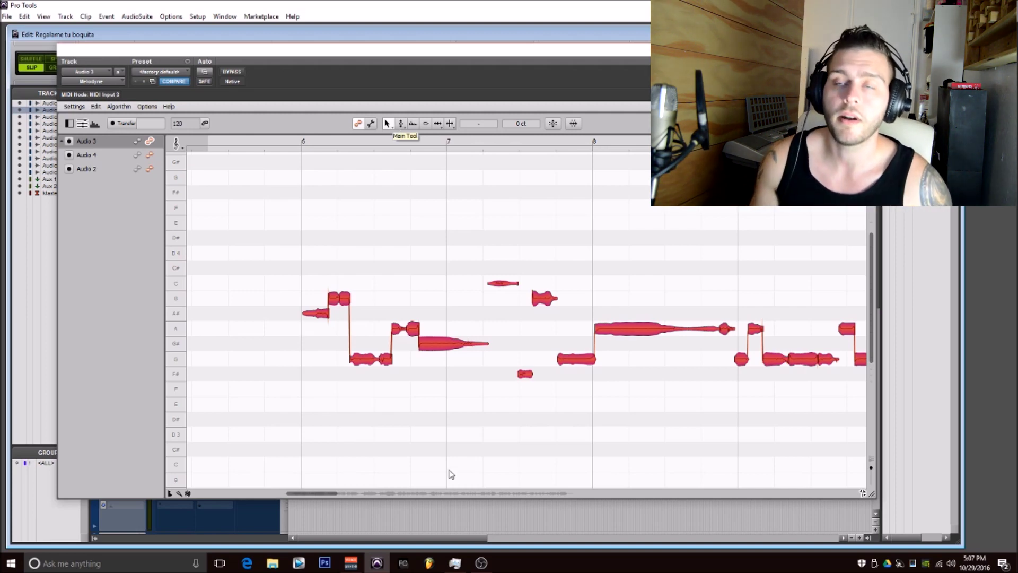
pyautogui.press('space')
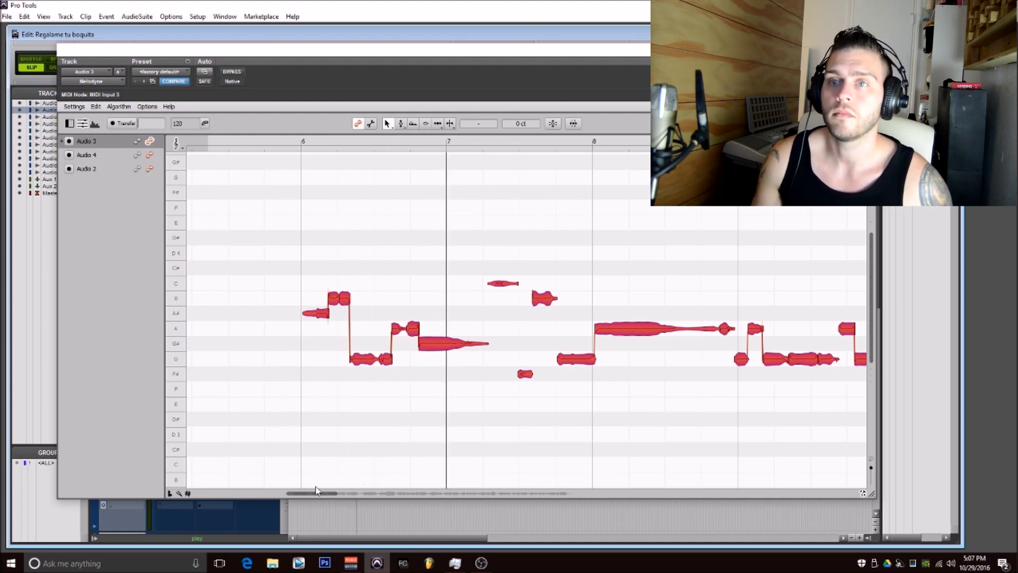
pyautogui.moveTo(316, 496); pyautogui.dragTo(357, 495)
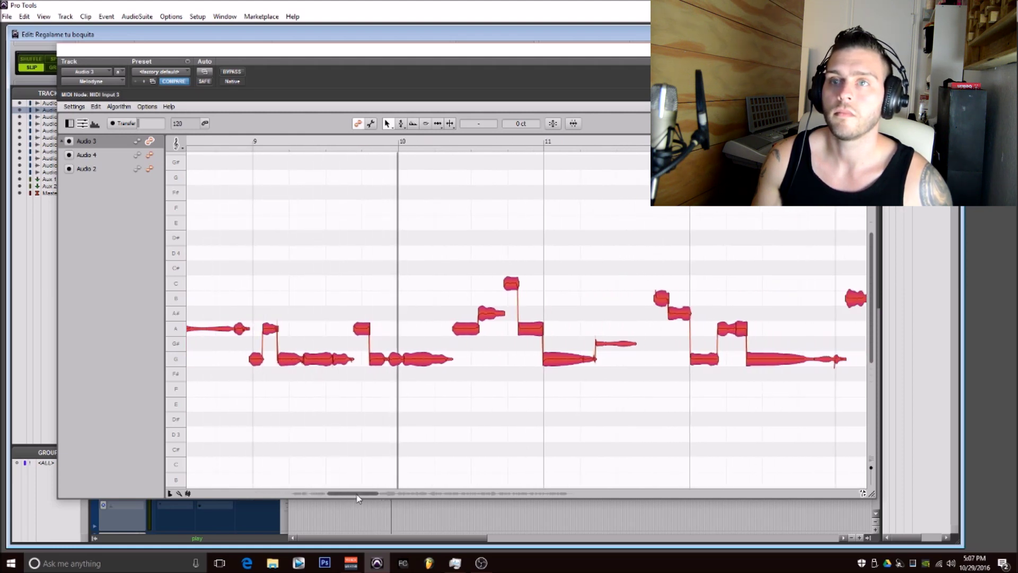
pyautogui.moveTo(357, 497); pyautogui.dragTo(316, 492)
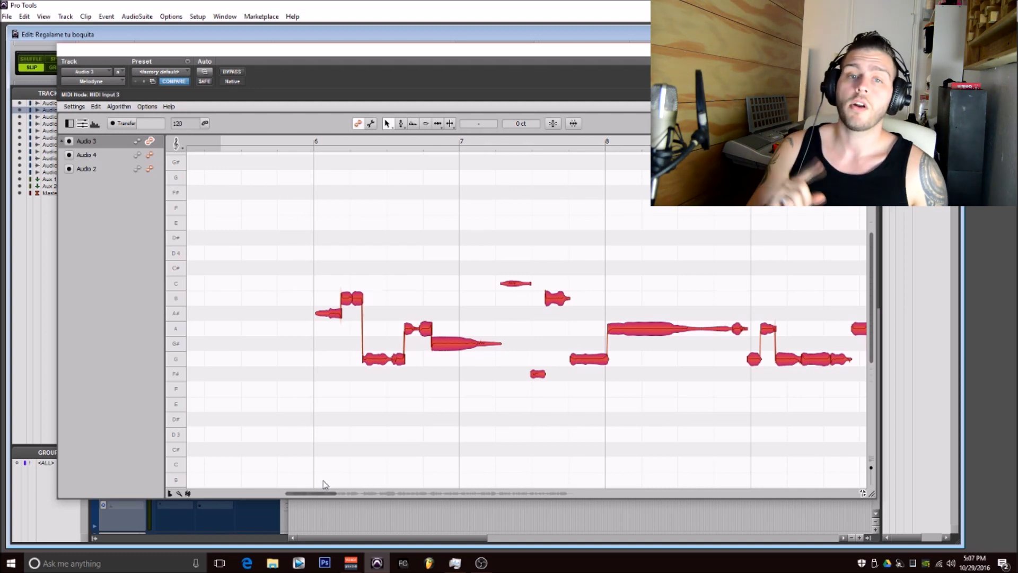
# Step: Undo the pitch modulation change and the pitch correction applied to the Audio 3 notes
pyautogui.click(94, 107)
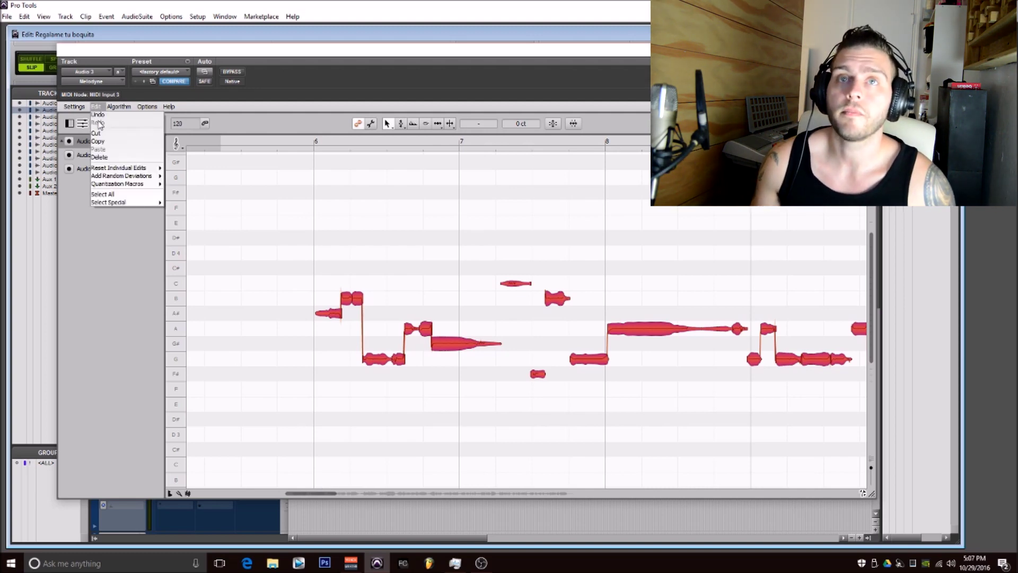
pyautogui.click(98, 119)
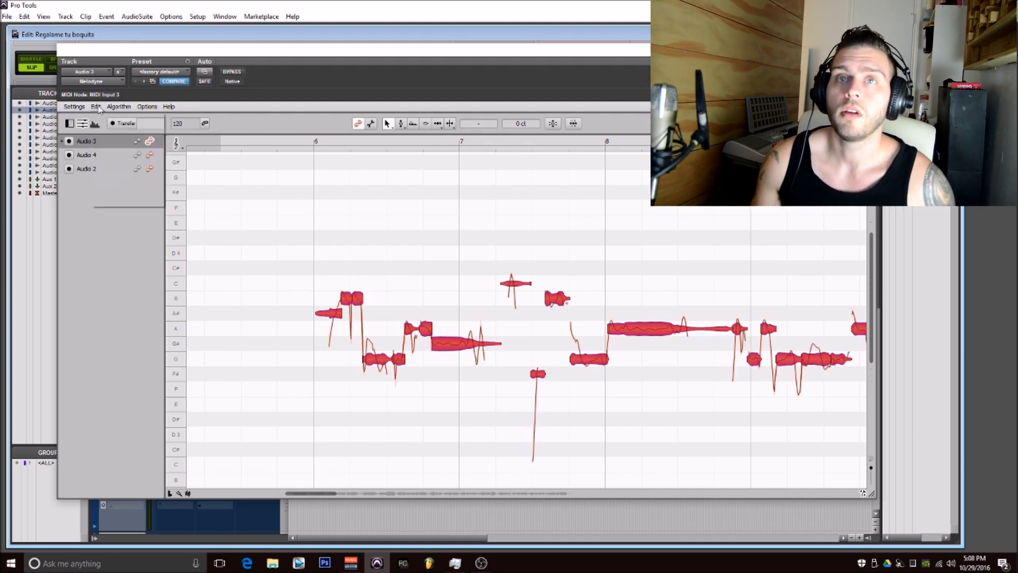
pyautogui.click(97, 107)
pyautogui.click(98, 118)
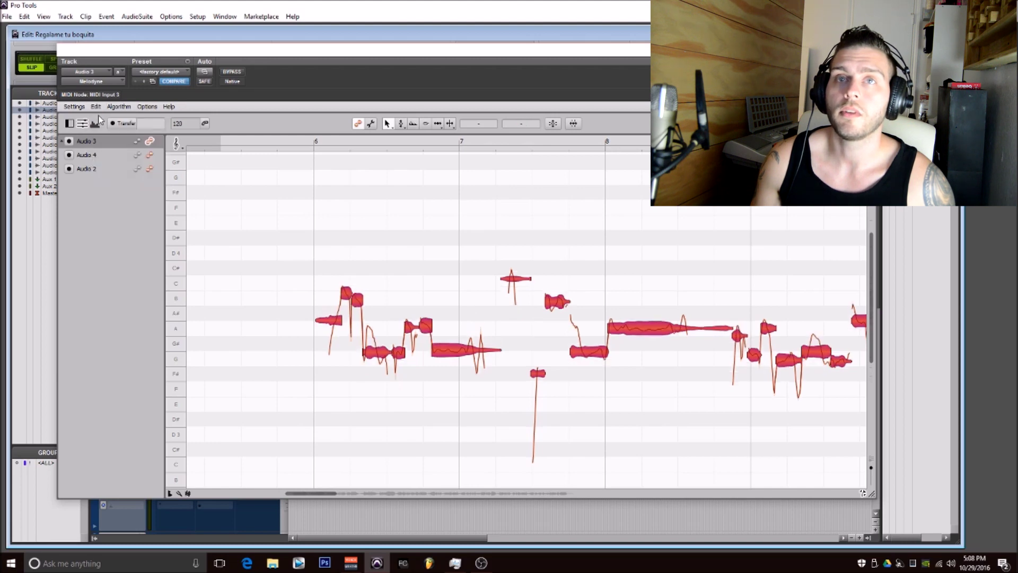
# Step: Select all the uncorrected Audio 3 notes across the whole clip with the Main Tool
pyautogui.moveTo(267, 187); pyautogui.dragTo(804, 427)
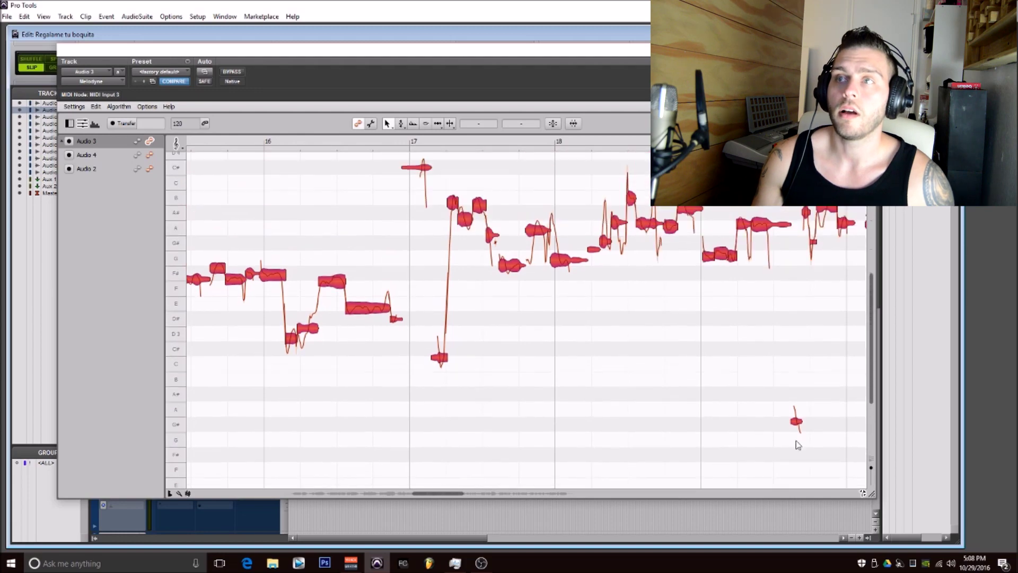
pyautogui.moveTo(460, 497); pyautogui.dragTo(342, 508)
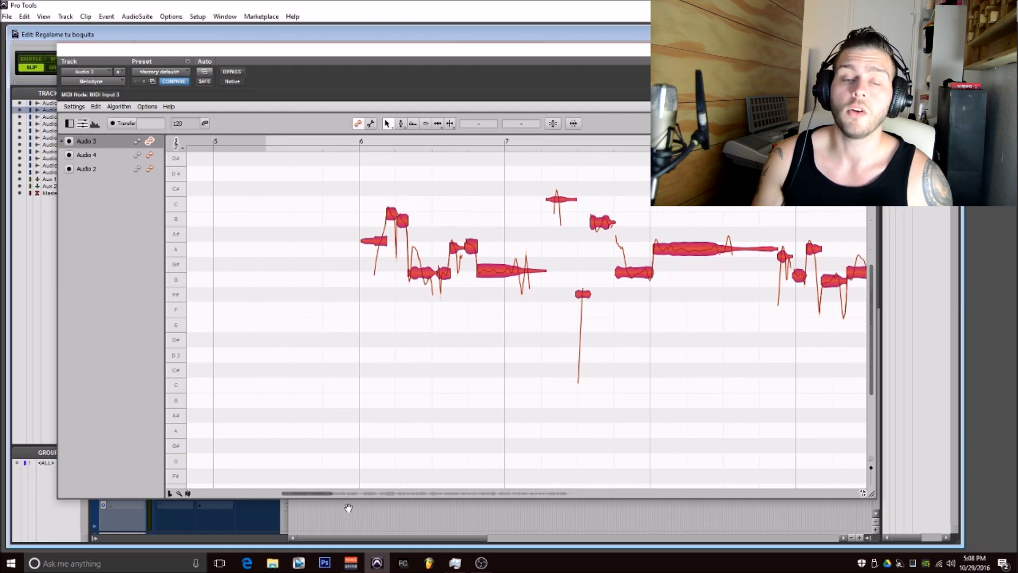
pyautogui.rightClick(544, 342)
pyautogui.click(540, 362)
pyautogui.moveTo(662, 392); pyautogui.dragTo(515, 319)
pyautogui.click(388, 123)
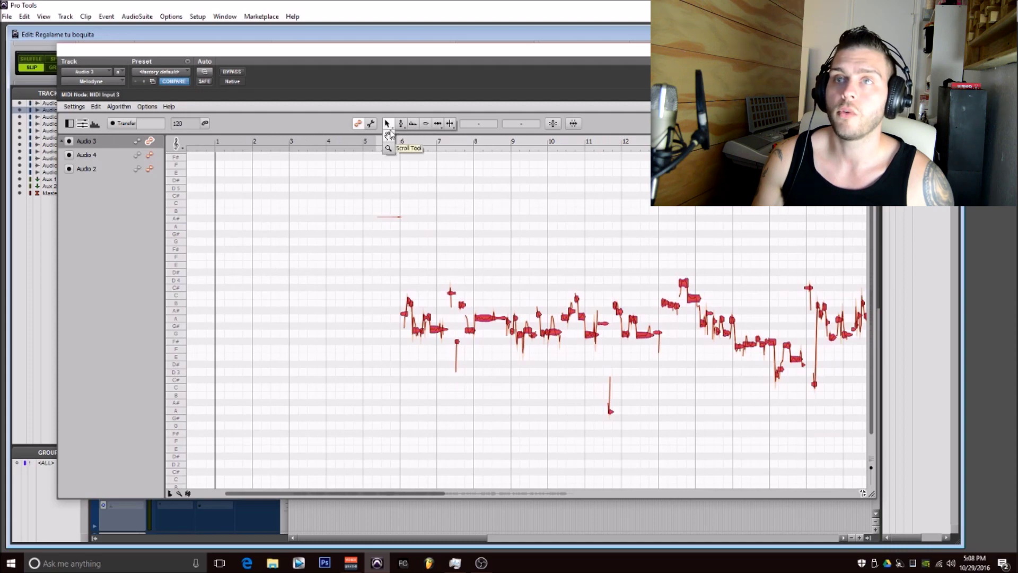
pyautogui.moveTo(344, 200); pyautogui.dragTo(886, 474)
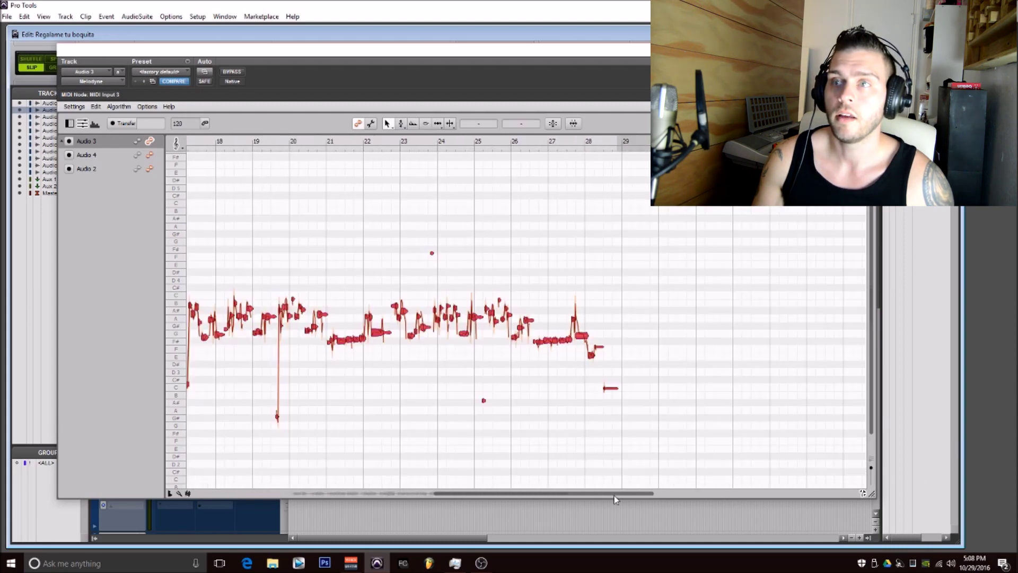
pyautogui.moveTo(599, 494); pyautogui.dragTo(386, 492)
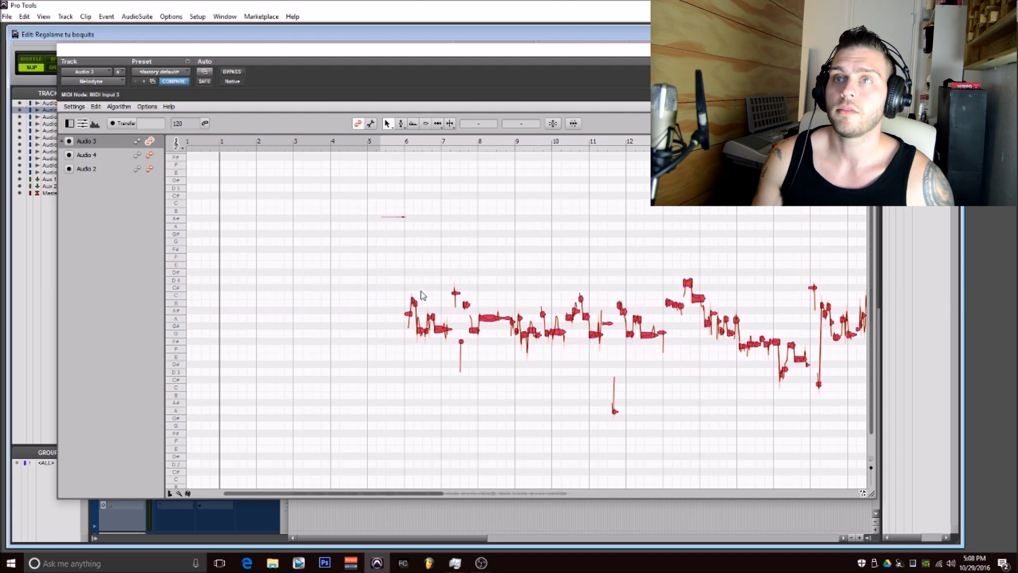
# Step: Correct the selected notes' pitch with Snap to D Major on and both Pitch Center and Pitch Drift at 100 %
pyautogui.click(554, 123)
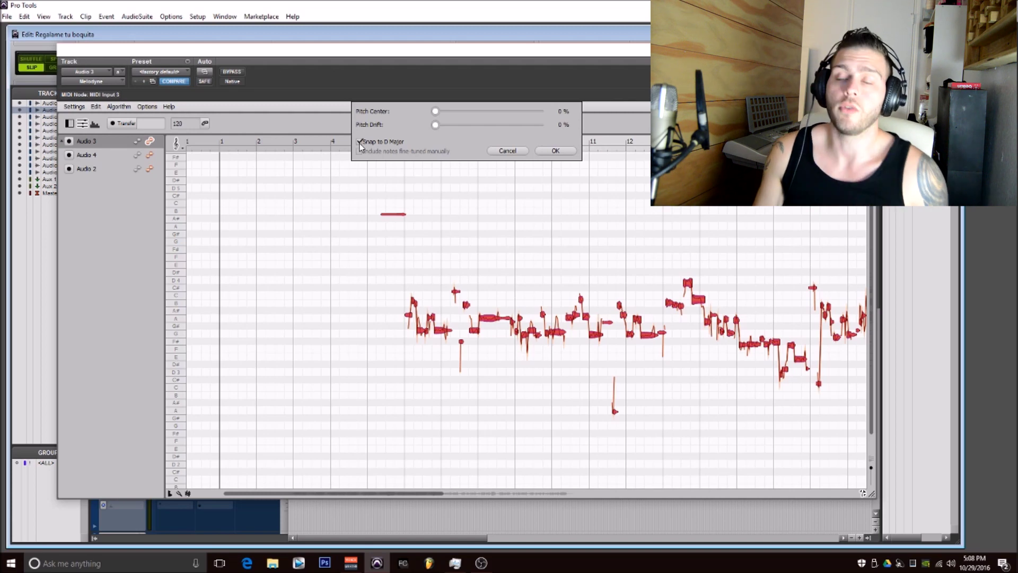
pyautogui.moveTo(436, 126); pyautogui.dragTo(540, 125)
pyautogui.moveTo(436, 112); pyautogui.dragTo(568, 122)
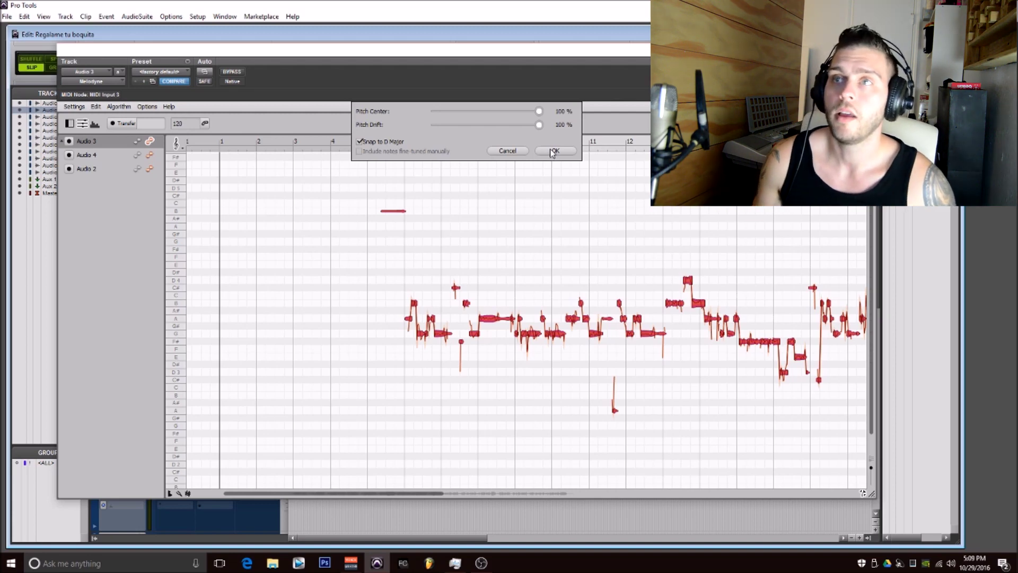
pyautogui.click(556, 152)
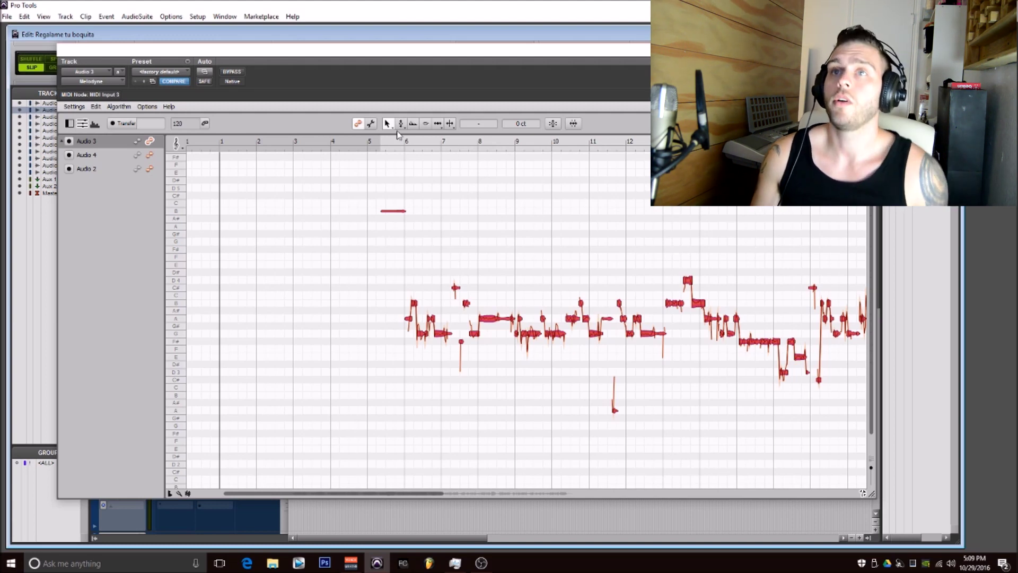
# Step: Reselect all the notes snapped to D Major, from the first to the last note of the Audio 3 vocal
pyautogui.click(406, 259)
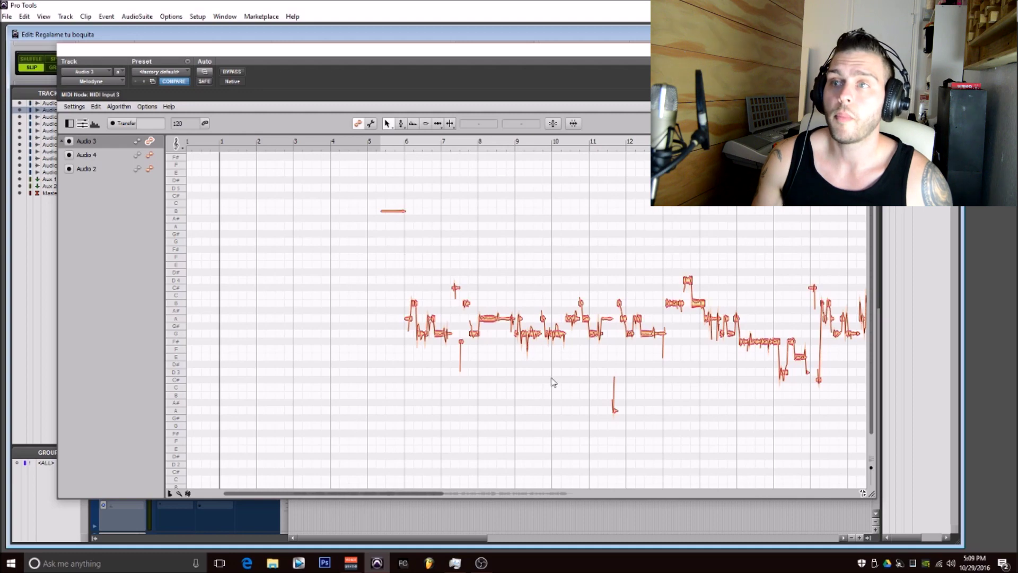
pyautogui.rightClick(399, 197)
pyautogui.moveTo(405, 266)
pyautogui.click(406, 292)
pyautogui.moveTo(406, 308); pyautogui.dragTo(516, 390)
pyautogui.moveTo(387, 144)
pyautogui.mouseDown()
pyautogui.moveTo(348, 196)
pyautogui.moveTo(240, 178)
pyautogui.moveTo(384, 127)
pyautogui.mouseUp()
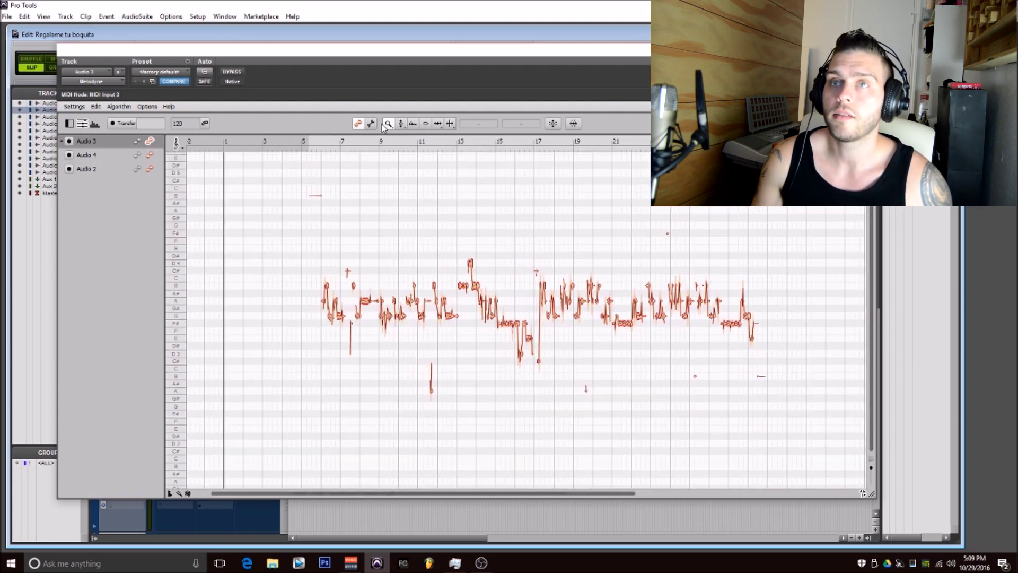
pyautogui.moveTo(288, 190); pyautogui.dragTo(801, 450)
# Step: Set the pitch modulation of all selected Audio 3 notes to 0 % with the Pitch Modulation Tool
pyautogui.moveTo(388, 127)
pyautogui.click(388, 148)
pyautogui.moveTo(377, 294); pyautogui.dragTo(562, 359)
pyautogui.moveTo(361, 494); pyautogui.dragTo(322, 499)
pyautogui.click(403, 131)
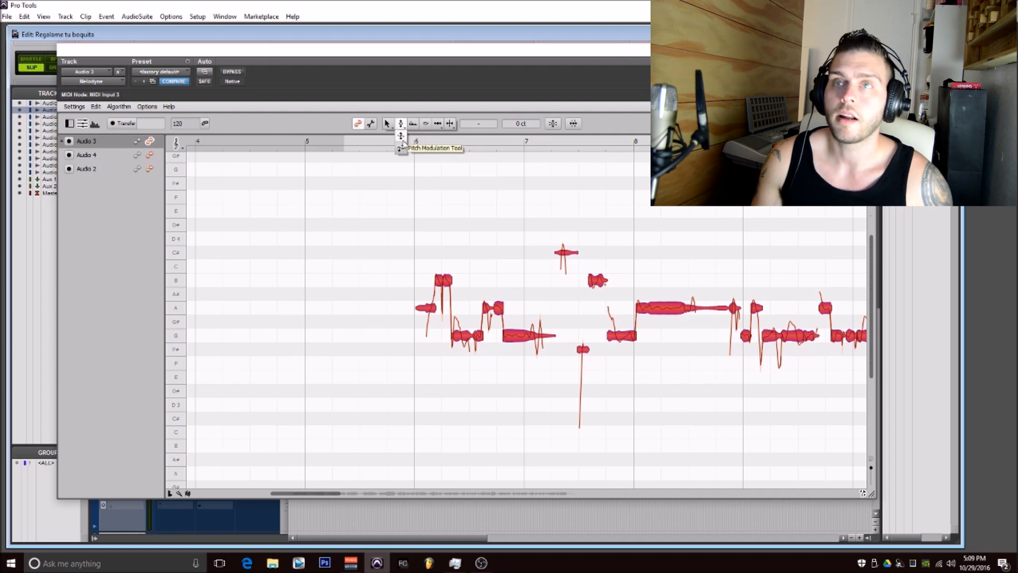
pyautogui.click(402, 148)
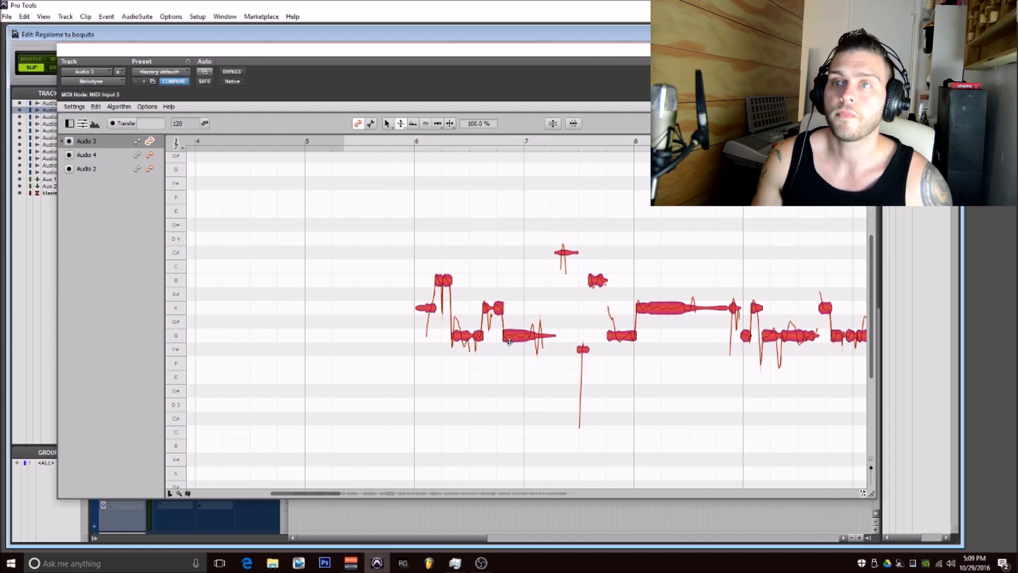
pyautogui.doubleClick(513, 338)
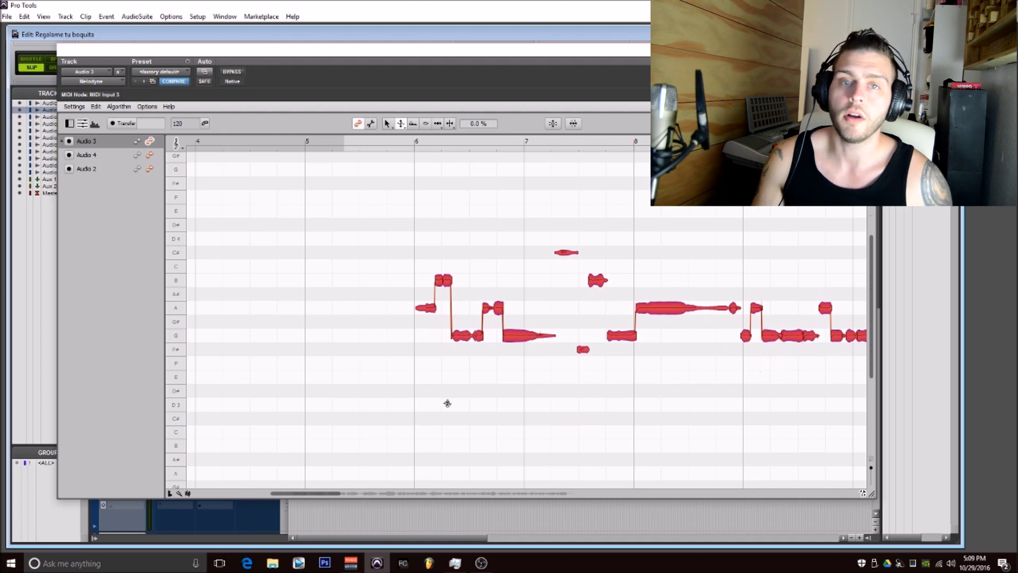
# Step: Play the Audio 3 vocal and listen to its flattened pitch modulation up to about bar 11
pyautogui.press('space')
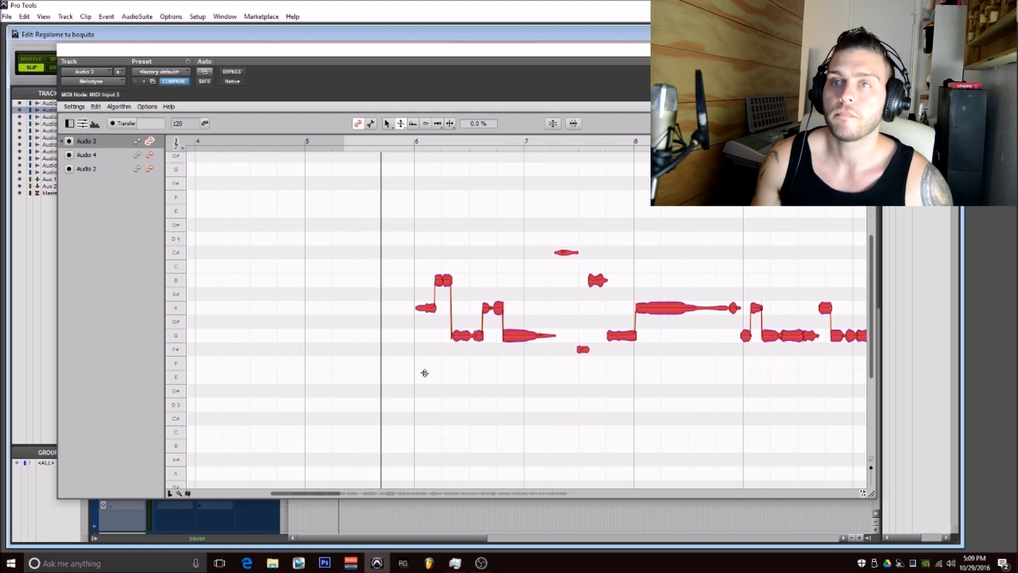
pyautogui.press('space')
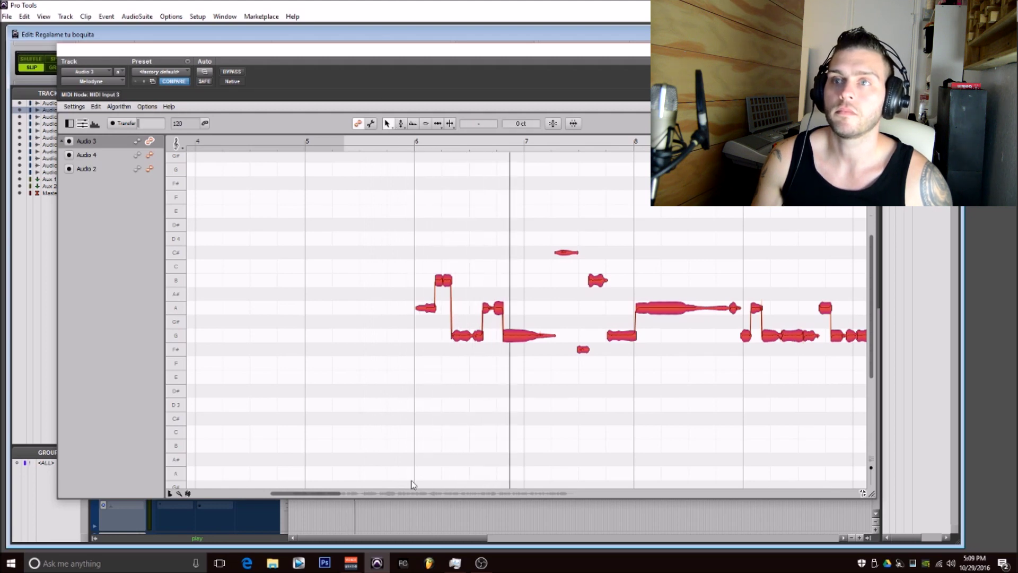
pyautogui.moveTo(317, 496); pyautogui.dragTo(367, 497)
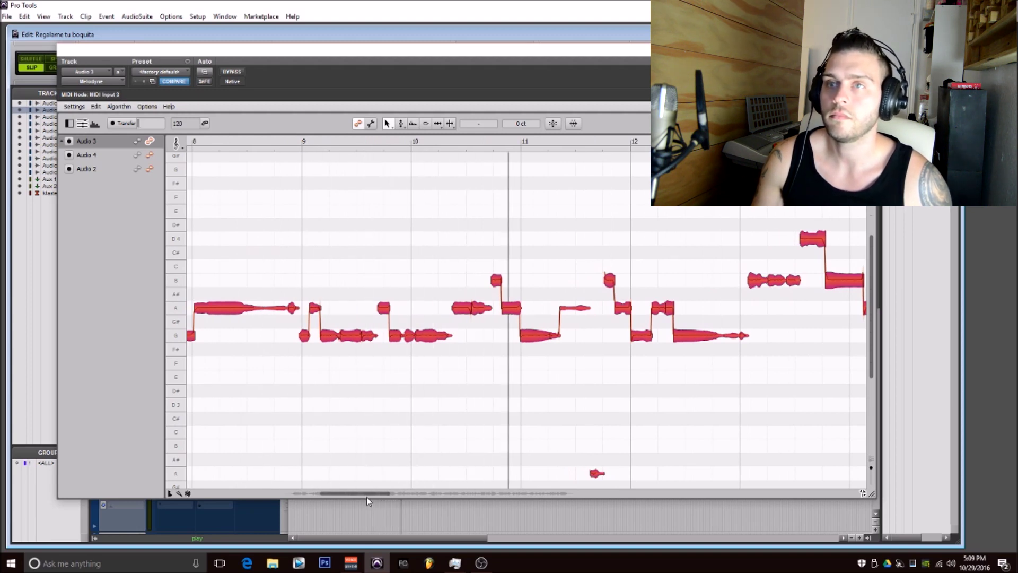
pyautogui.press('space')
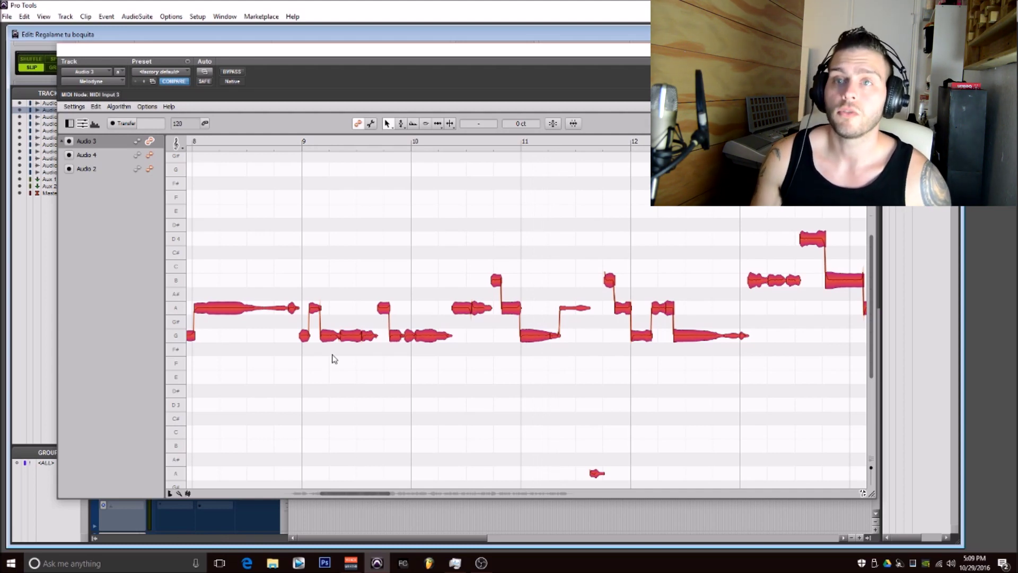
# Step: Deselect the vocal notes and set the playback start in the Audio 3 clip just before bar 9
pyautogui.click(348, 368)
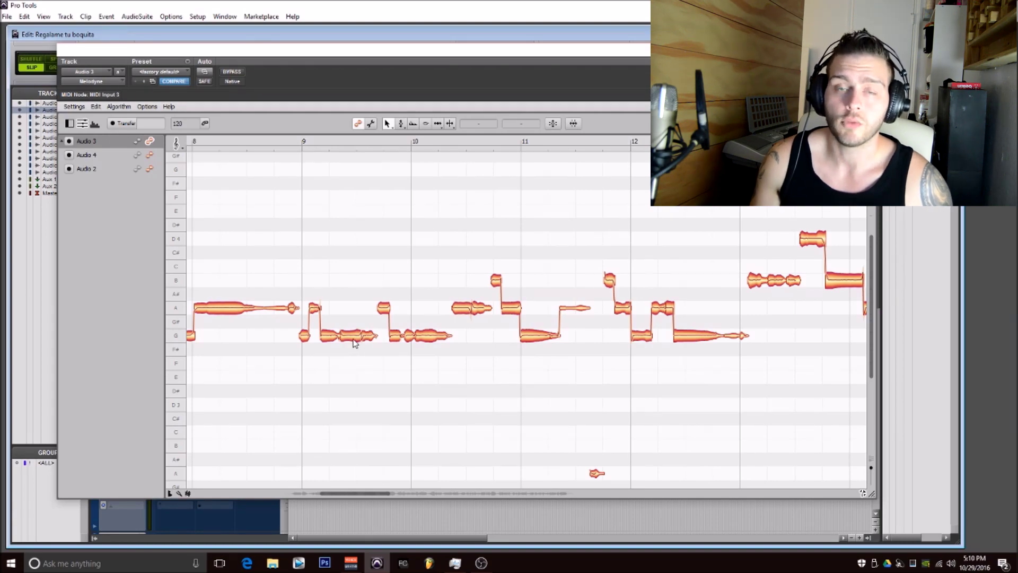
pyautogui.moveTo(446, 50); pyautogui.dragTo(463, 339)
pyautogui.click(380, 274)
pyautogui.press('space')
pyautogui.moveTo(399, 341); pyautogui.dragTo(382, 60)
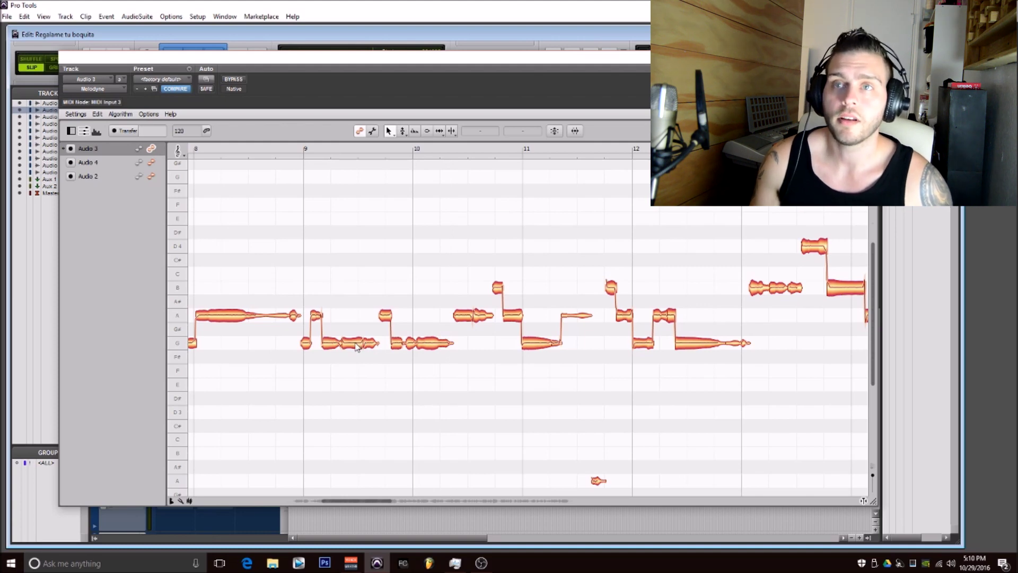
# Step: Raise the middle G3 note in bar 9 and the long G3 note starting bar 10 to A3, and listen to them
pyautogui.click(354, 345)
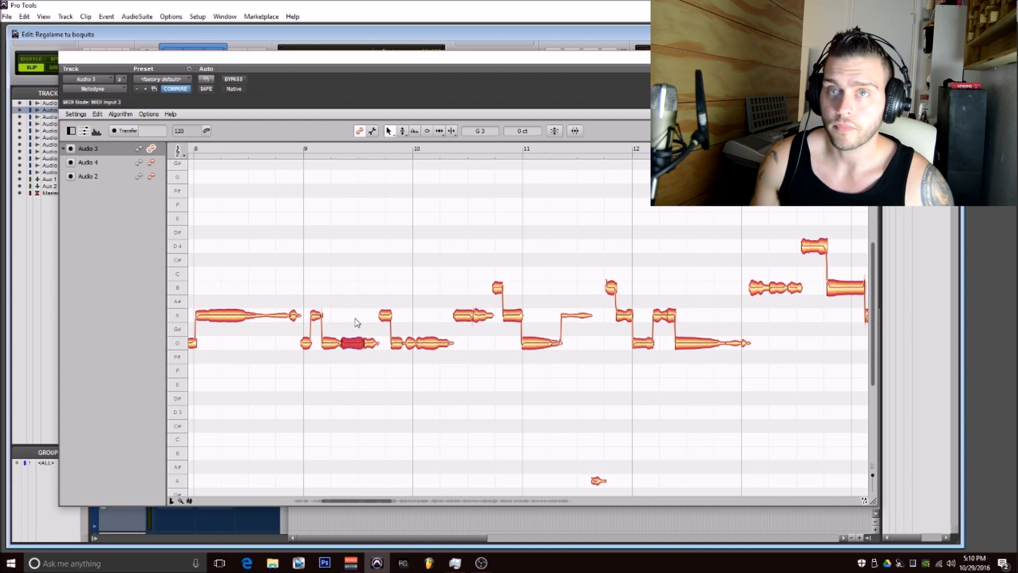
pyautogui.moveTo(354, 347); pyautogui.dragTo(355, 319)
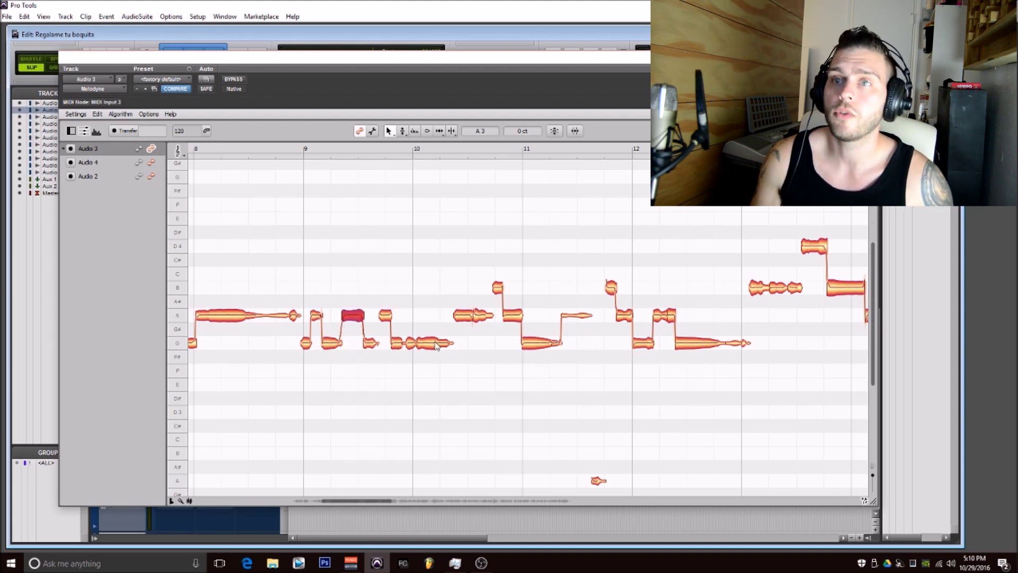
pyautogui.moveTo(435, 345); pyautogui.dragTo(435, 319)
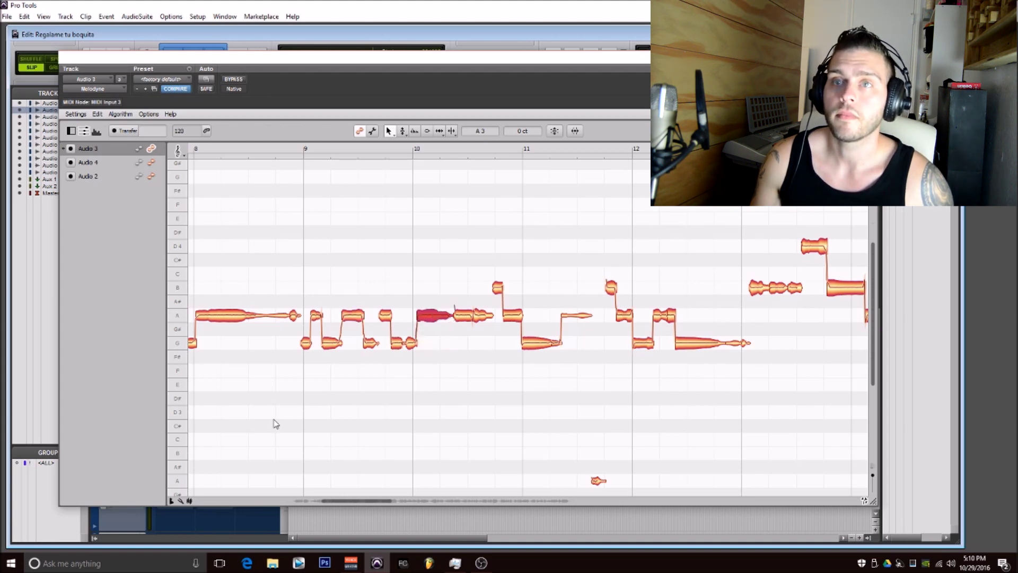
pyautogui.press('space')
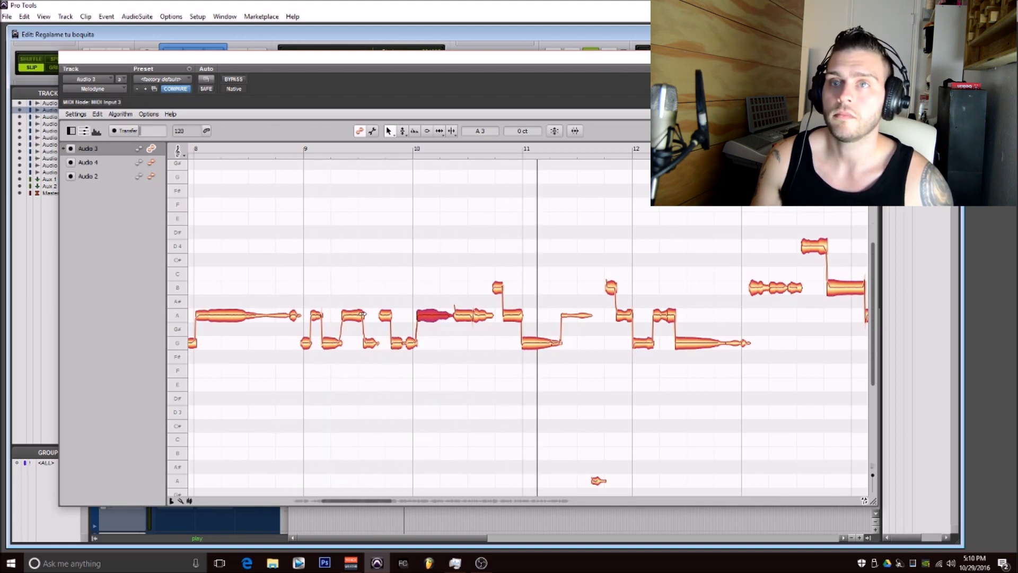
# Step: Move the two raised notes in bars 9 and 10 back down to G3 and play the phrase for comparison
pyautogui.moveTo(356, 317); pyautogui.dragTo(357, 342)
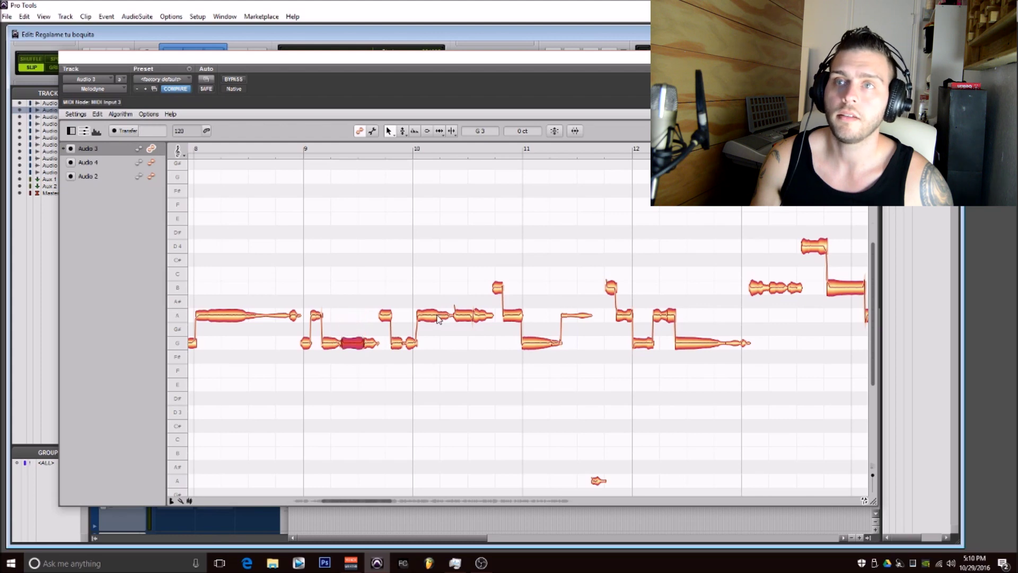
pyautogui.moveTo(438, 318); pyautogui.dragTo(436, 343)
pyautogui.press('space')
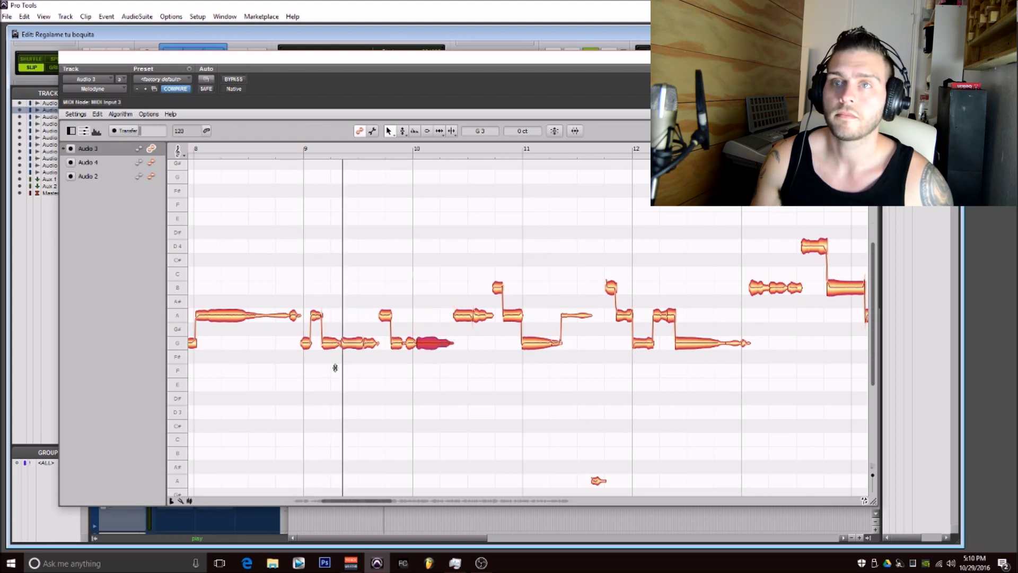
pyautogui.press('space')
# Step: Move the same two notes in bars 9 and 10 up to A3 again and play the phrase
pyautogui.moveTo(355, 344); pyautogui.dragTo(354, 321)
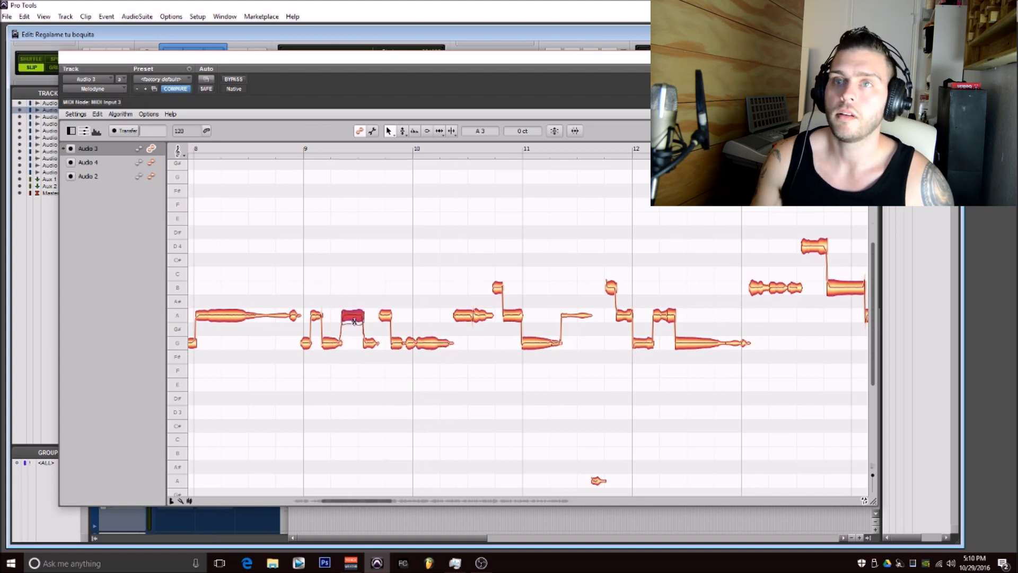
pyautogui.moveTo(441, 349); pyautogui.dragTo(436, 323)
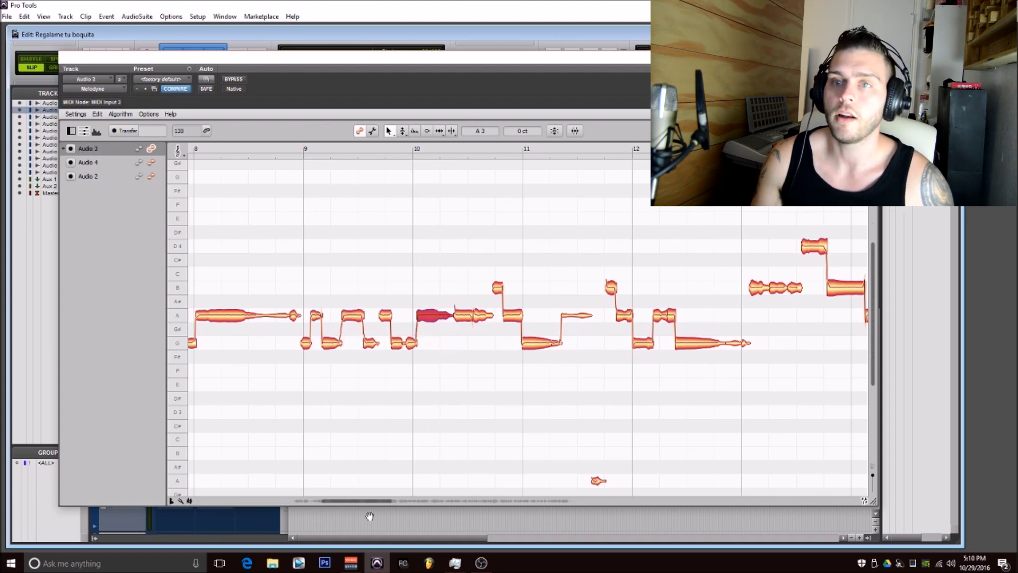
pyautogui.press('space')
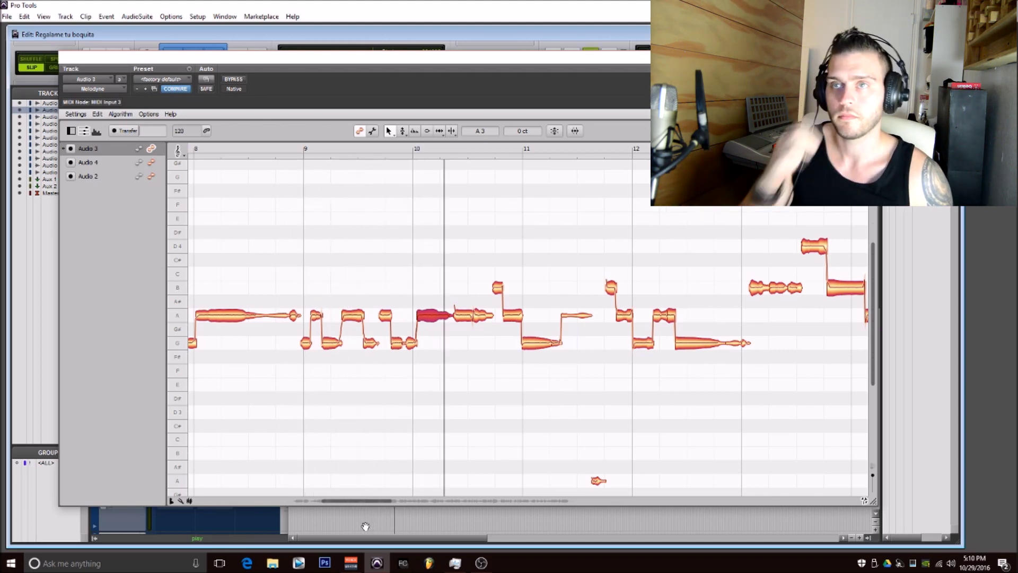
# Step: Listen to the vocal phrase around bars 13 and 14
pyautogui.moveTo(360, 508); pyautogui.dragTo(393, 505)
pyautogui.moveTo(529, 62); pyautogui.dragTo(527, 299)
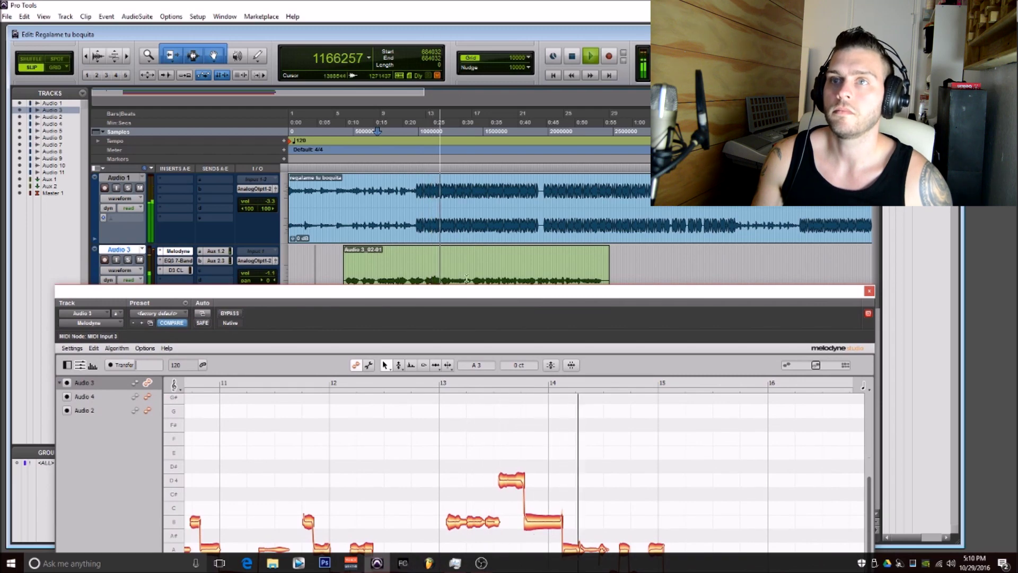
pyautogui.press('space')
pyautogui.moveTo(439, 291); pyautogui.dragTo(446, 58)
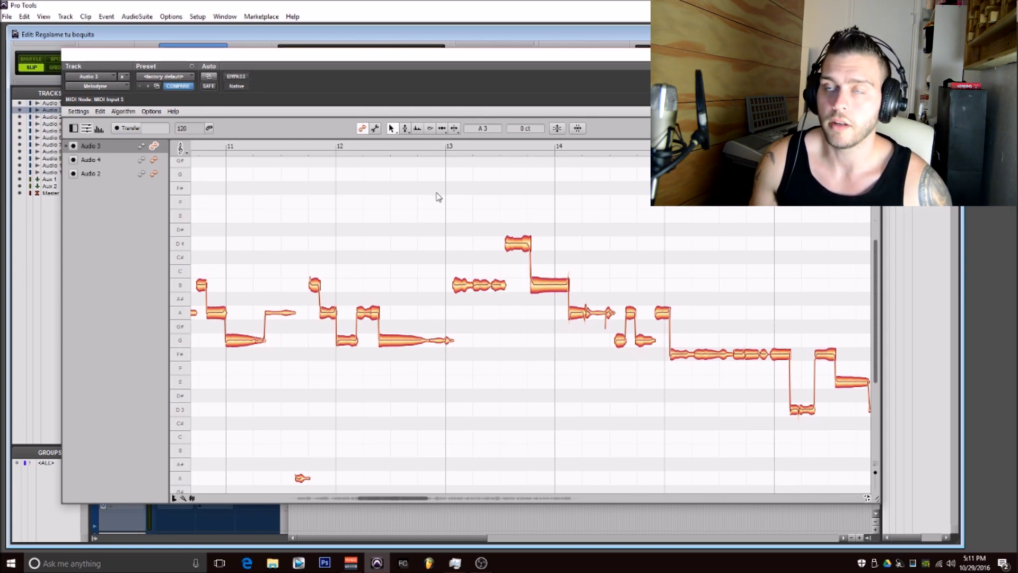
pyautogui.press('space')
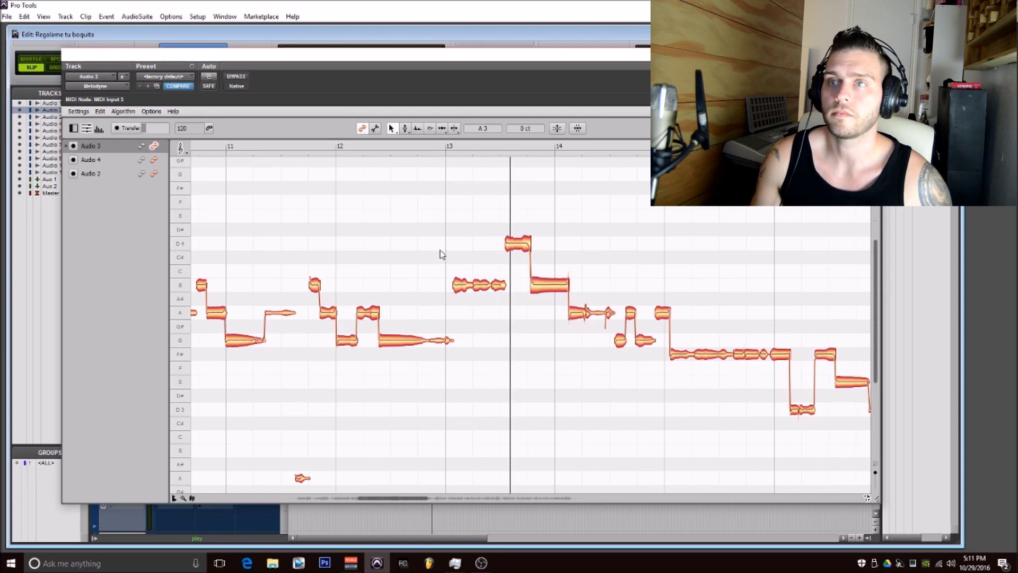
pyautogui.press('space')
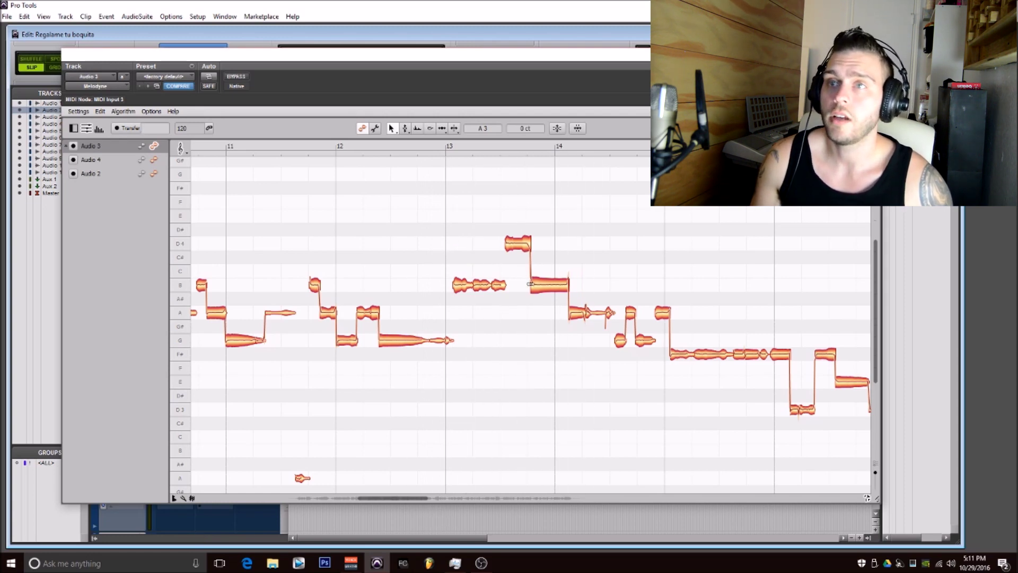
# Step: Raise the long B3 note crossing bar 14 to C4 and listen to the phrase
pyautogui.click(550, 291)
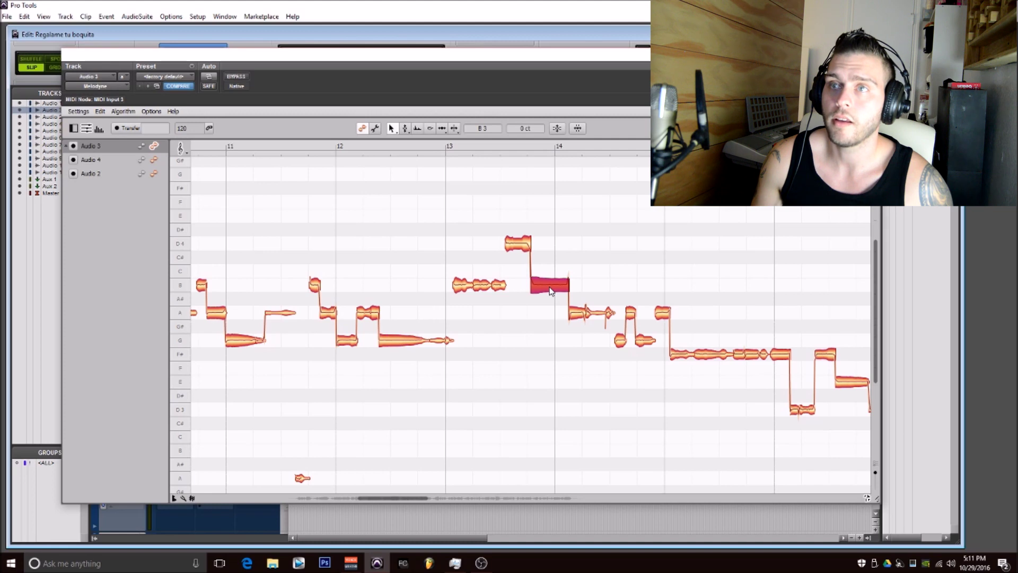
pyautogui.moveTo(550, 291); pyautogui.dragTo(551, 274)
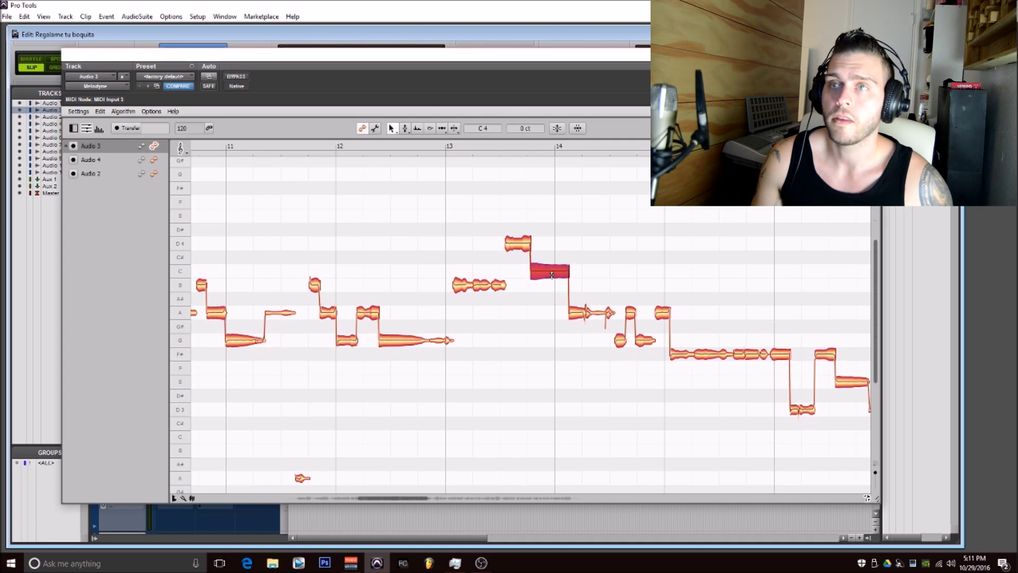
pyautogui.press('space')
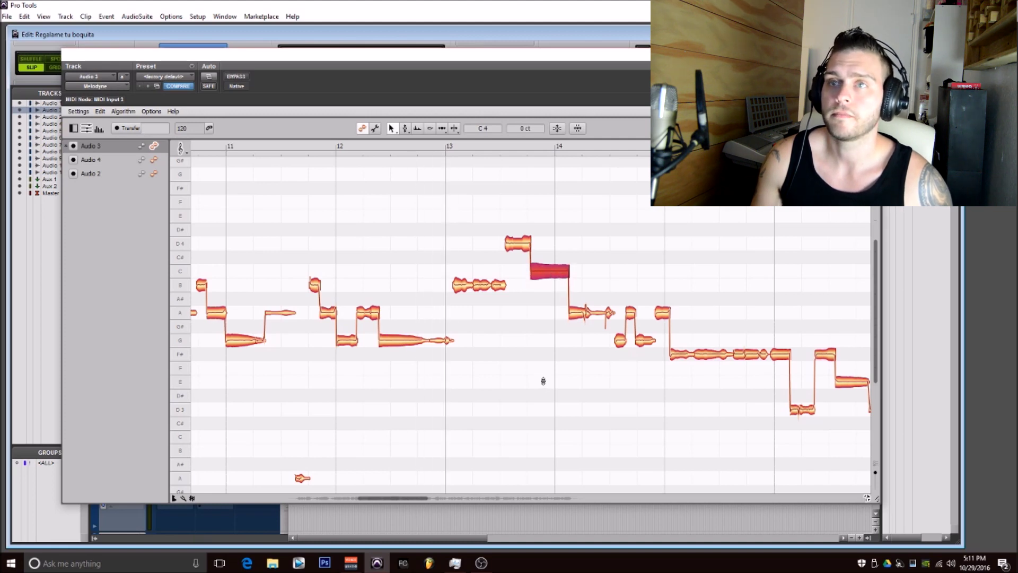
pyautogui.press('space')
pyautogui.press('space')
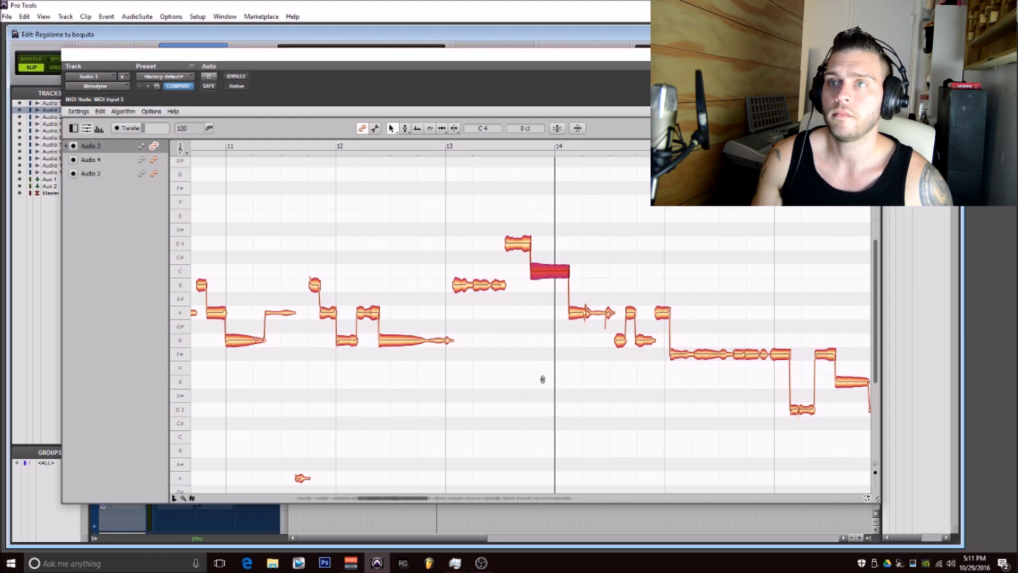
pyautogui.press('space')
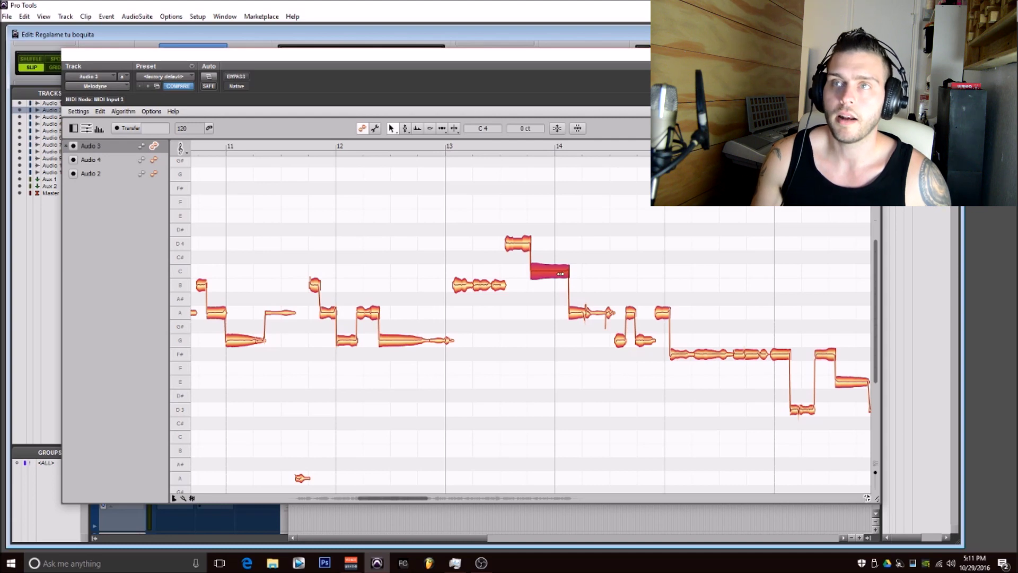
# Step: Split the C4 note at bar 14 into two notes with the Note Separation Tool
pyautogui.click(456, 129)
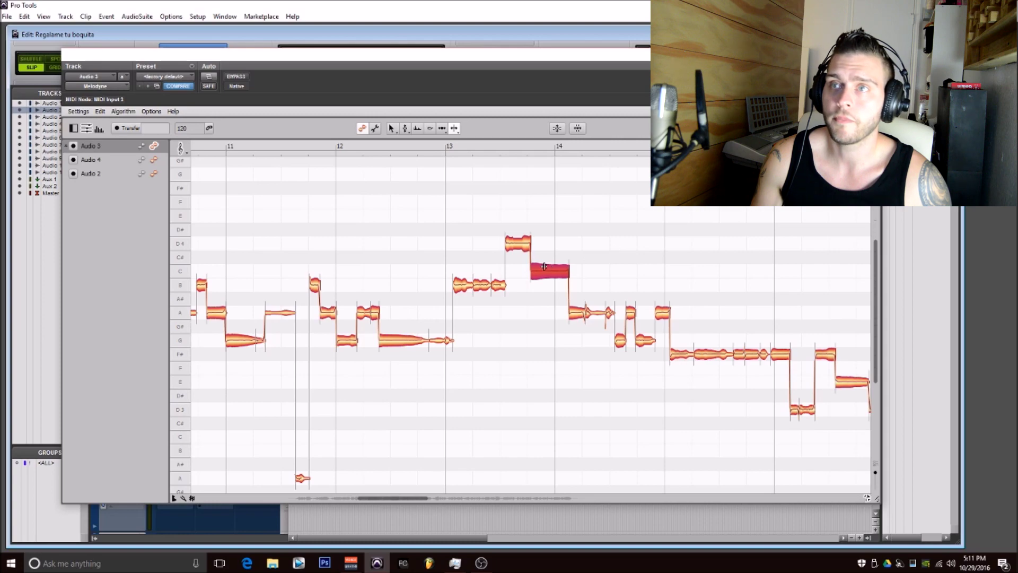
pyautogui.moveTo(392, 129); pyautogui.dragTo(393, 155)
pyautogui.moveTo(532, 269); pyautogui.dragTo(663, 382)
pyautogui.click(454, 128)
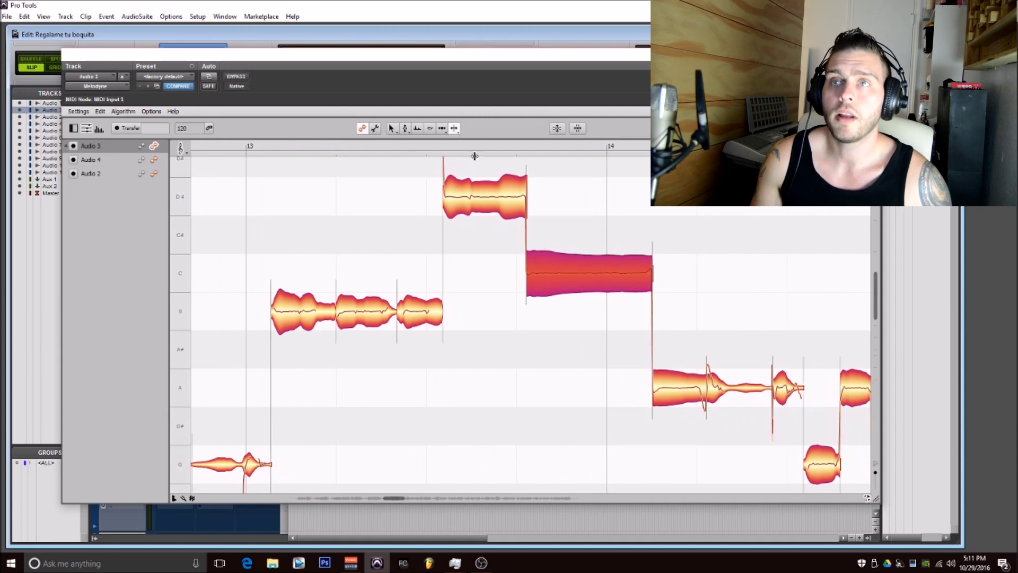
pyautogui.click(608, 263)
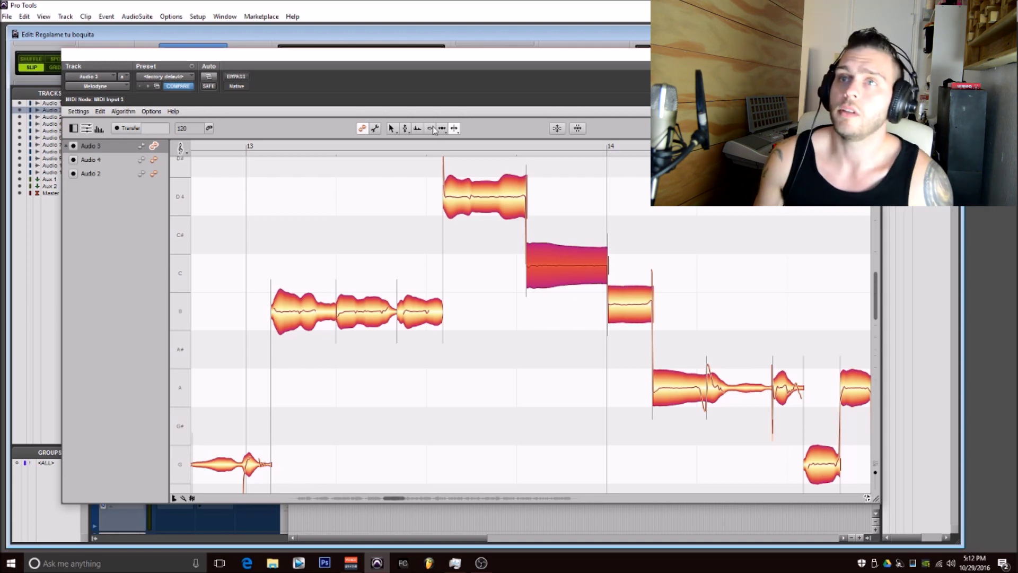
# Step: Correct the pitch of the two split notes around bar 14 with Snap to D Major enabled and Pitch Center at 100%
pyautogui.click(393, 129)
pyautogui.moveTo(716, 242); pyautogui.dragTo(655, 276)
pyautogui.click(558, 129)
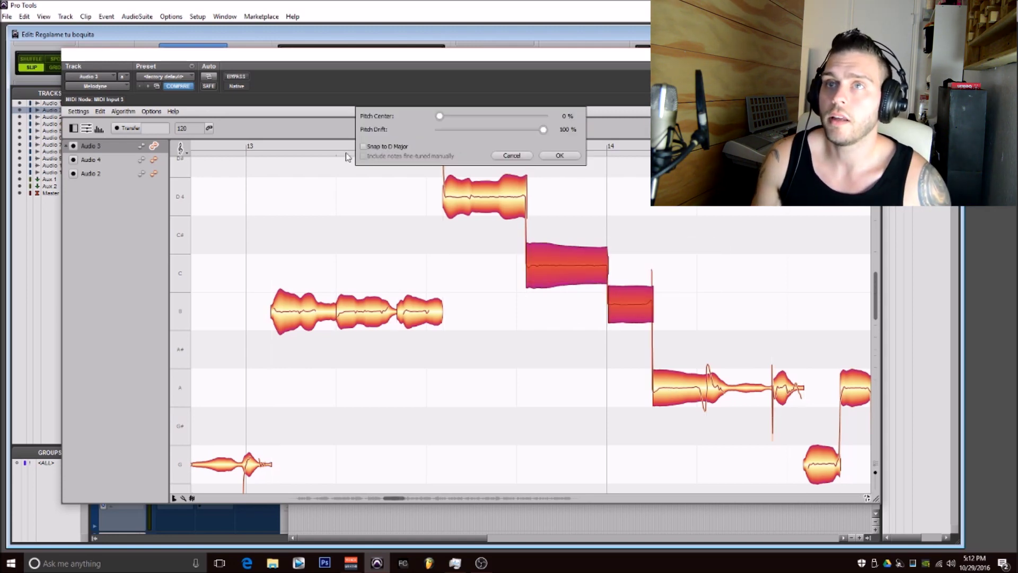
pyautogui.click(363, 147)
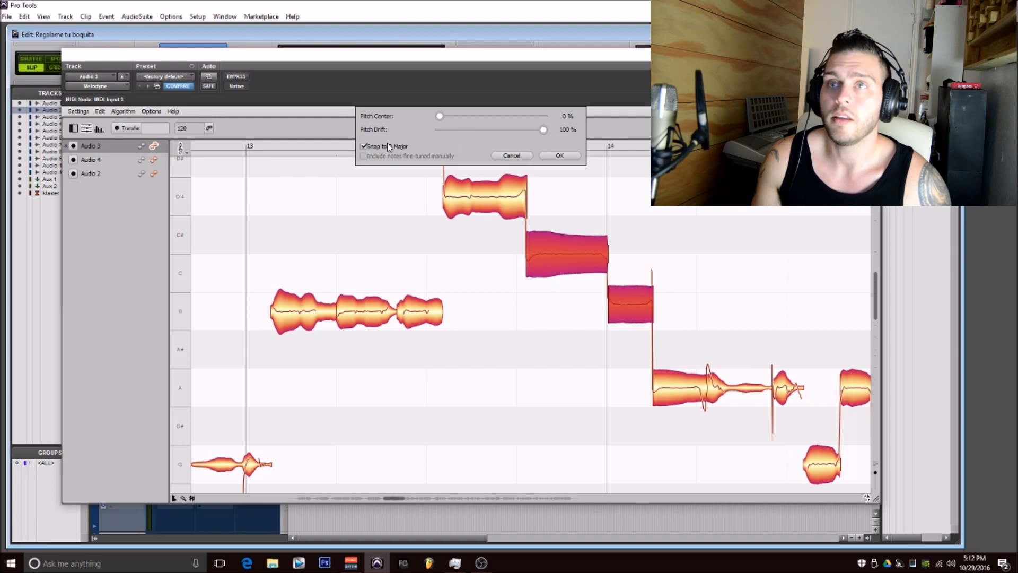
pyautogui.moveTo(441, 116); pyautogui.dragTo(587, 112)
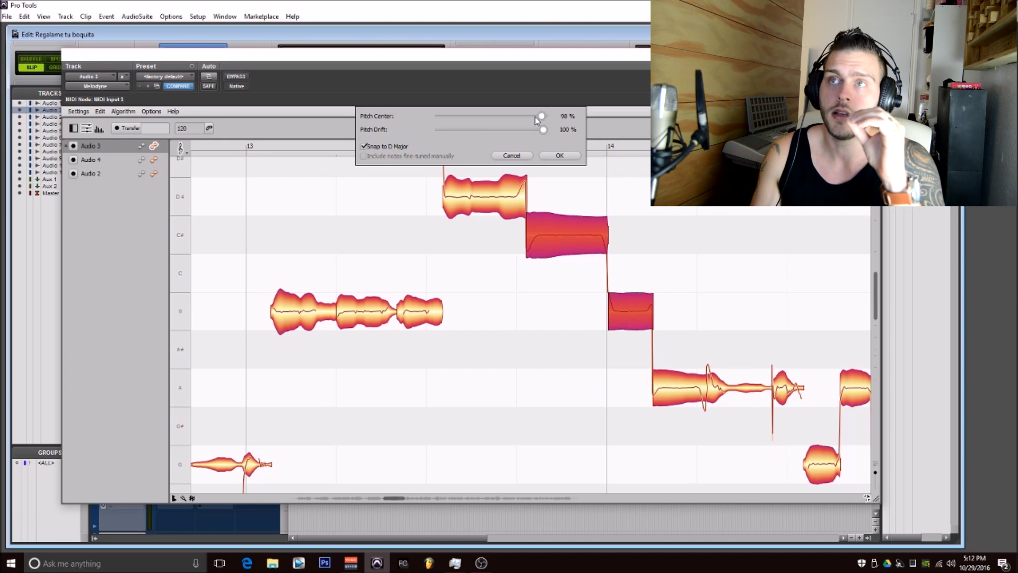
pyautogui.moveTo(543, 116); pyautogui.dragTo(413, 123)
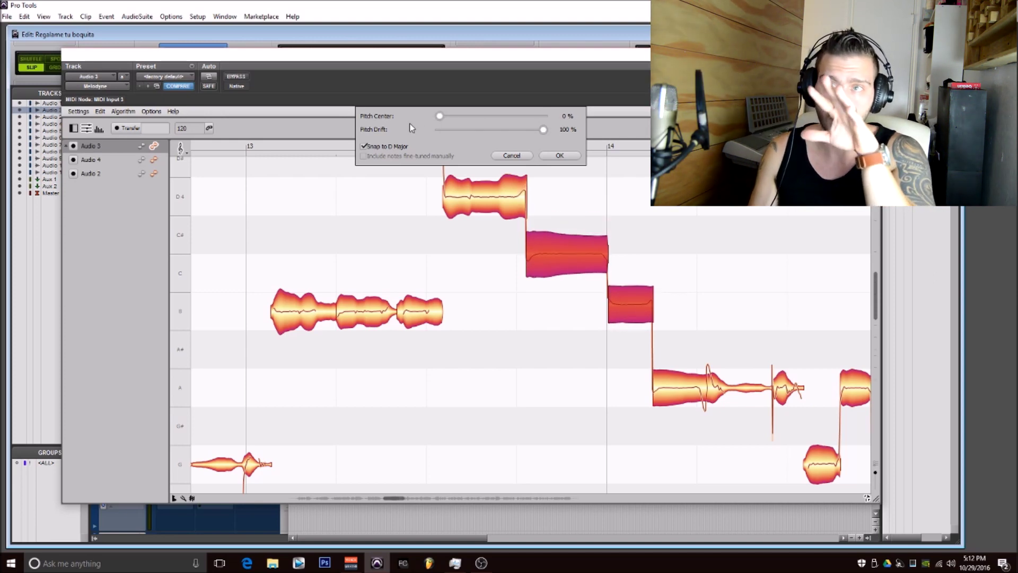
pyautogui.moveTo(439, 116); pyautogui.dragTo(553, 118)
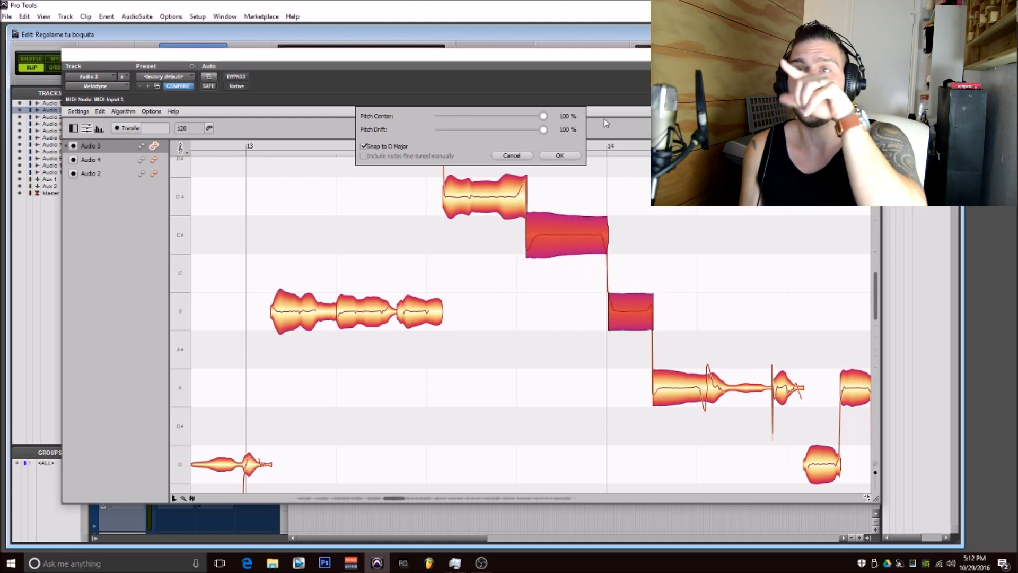
pyautogui.click(560, 155)
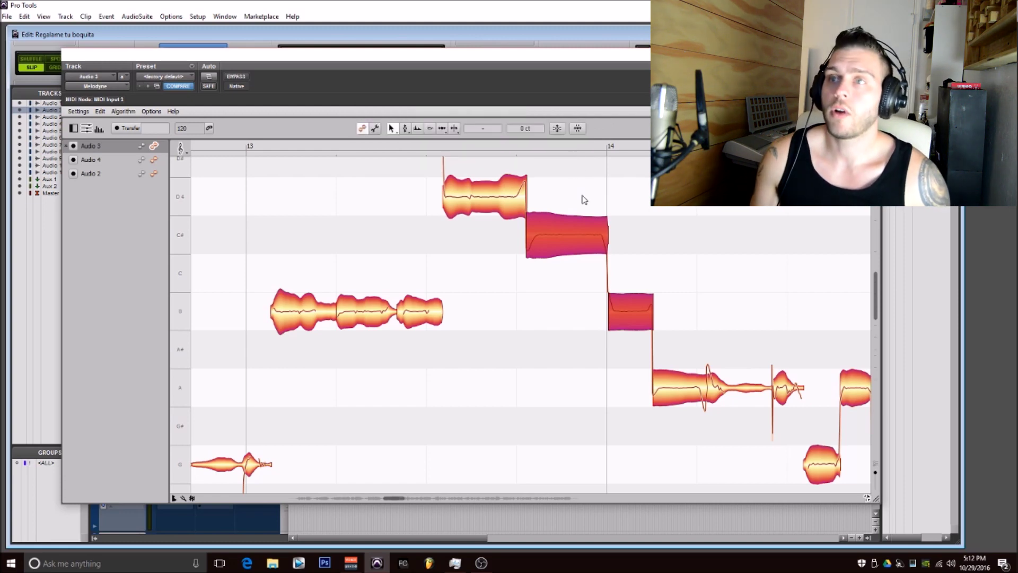
# Step: Lower the corrected C#4 note just before bar 14 to C4 and listen to the phrase
pyautogui.click(651, 251)
pyautogui.moveTo(581, 241); pyautogui.dragTo(580, 263)
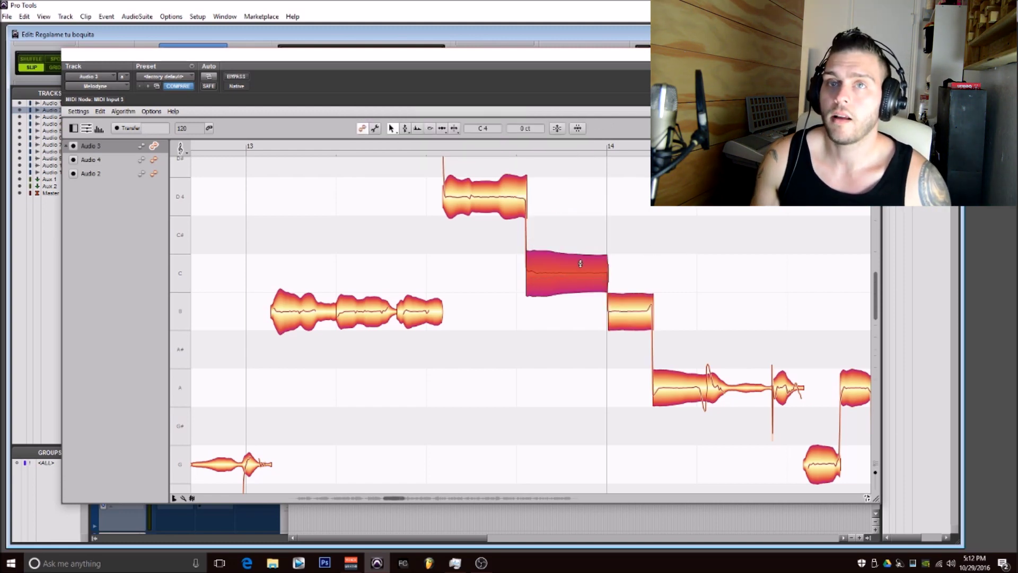
pyautogui.click(636, 312)
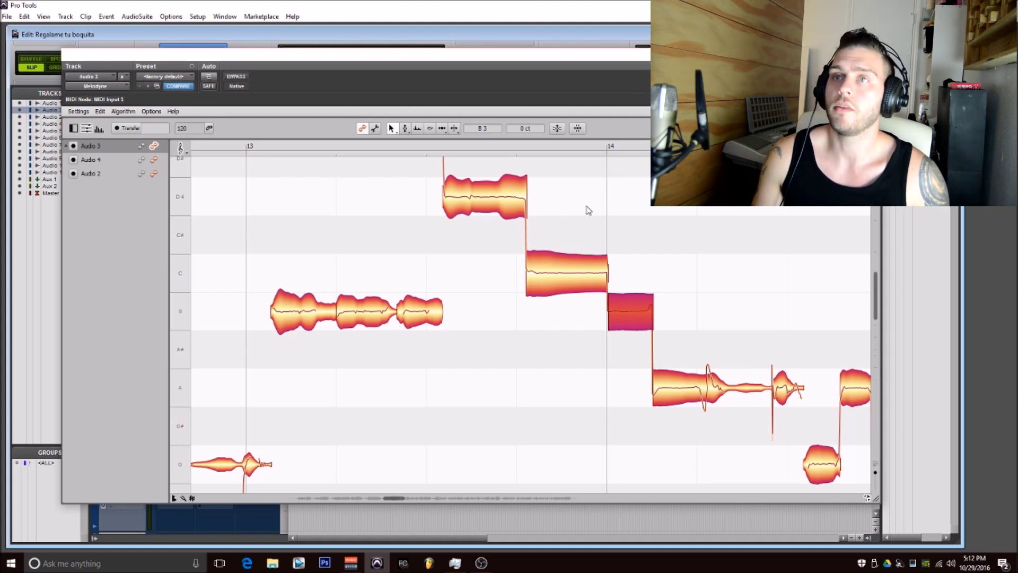
pyautogui.press('space')
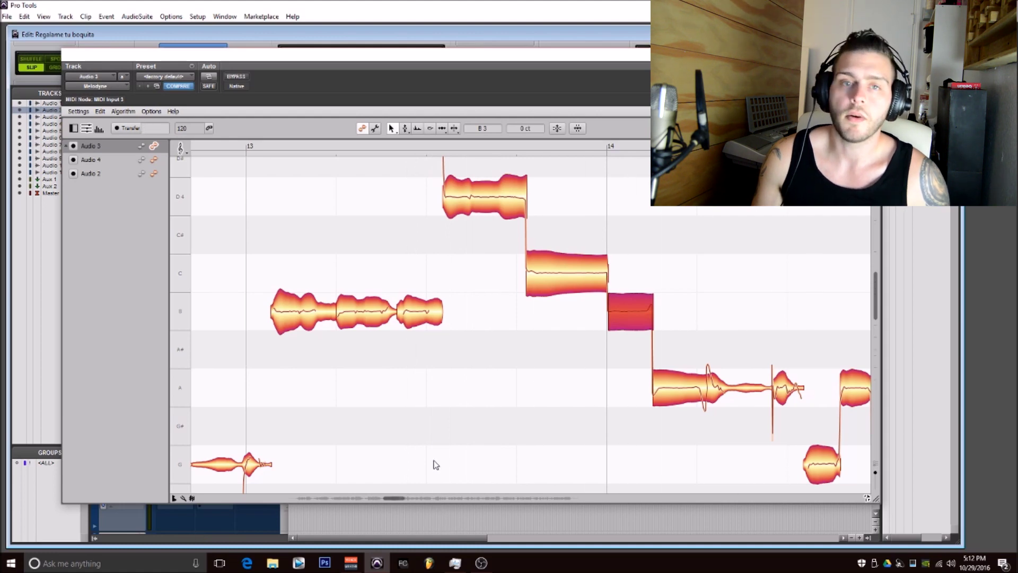
# Step: Try the note just before bar 14 at B3 during playback, then return it to C4 and listen again
pyautogui.moveTo(548, 290); pyautogui.dragTo(549, 328)
pyautogui.press('space')
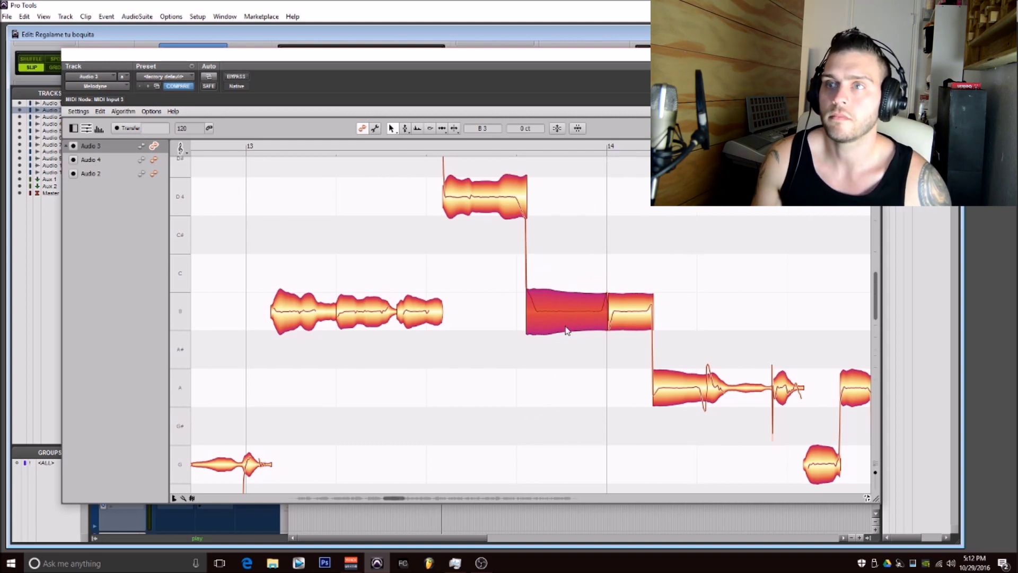
pyautogui.moveTo(562, 328); pyautogui.dragTo(566, 287)
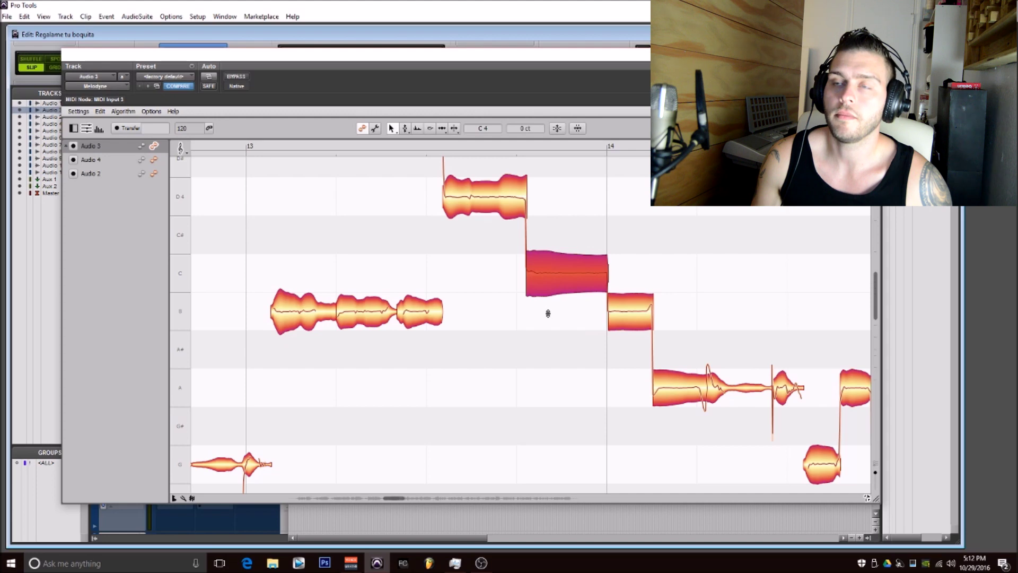
pyautogui.press('space')
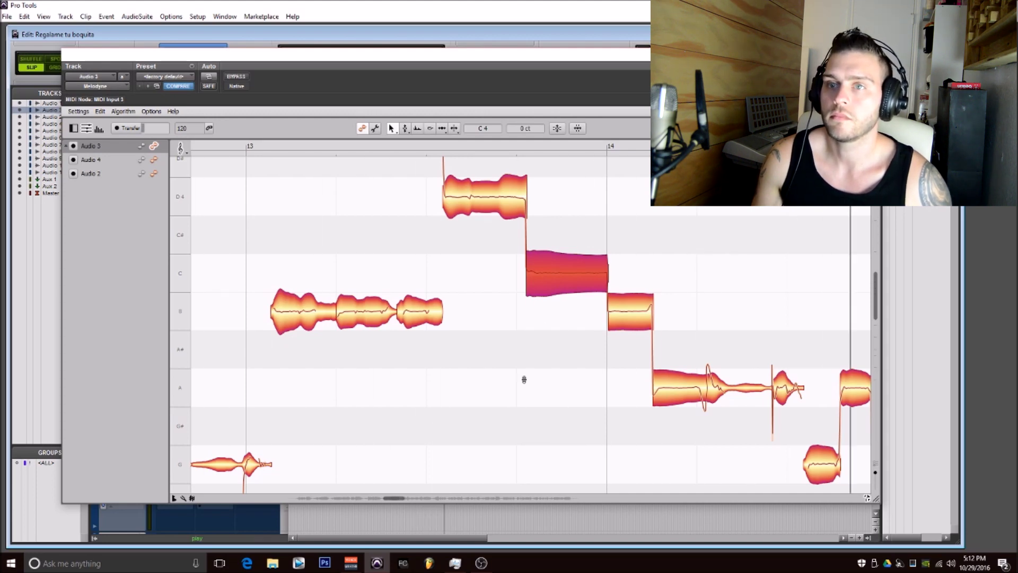
# Step: Listen through the vocal beyond bar 22 and review the tuned notes across the song back to the opening bars
pyautogui.rightClick(423, 265)
pyautogui.click(424, 289)
pyautogui.moveTo(586, 401); pyautogui.dragTo(468, 401)
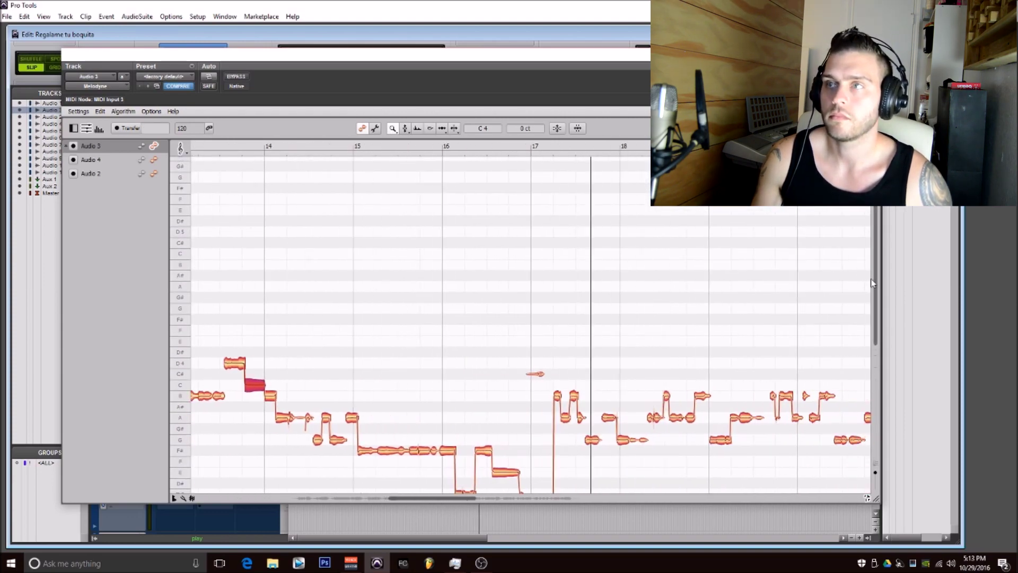
pyautogui.moveTo(876, 294); pyautogui.dragTo(872, 347)
pyautogui.moveTo(444, 500); pyautogui.dragTo(501, 510)
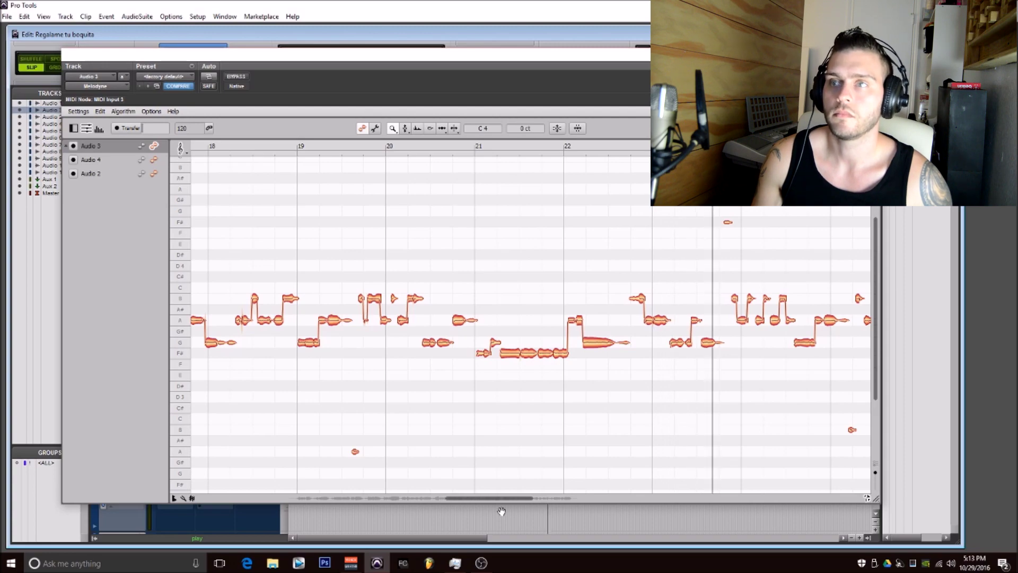
pyautogui.moveTo(503, 499); pyautogui.dragTo(342, 523)
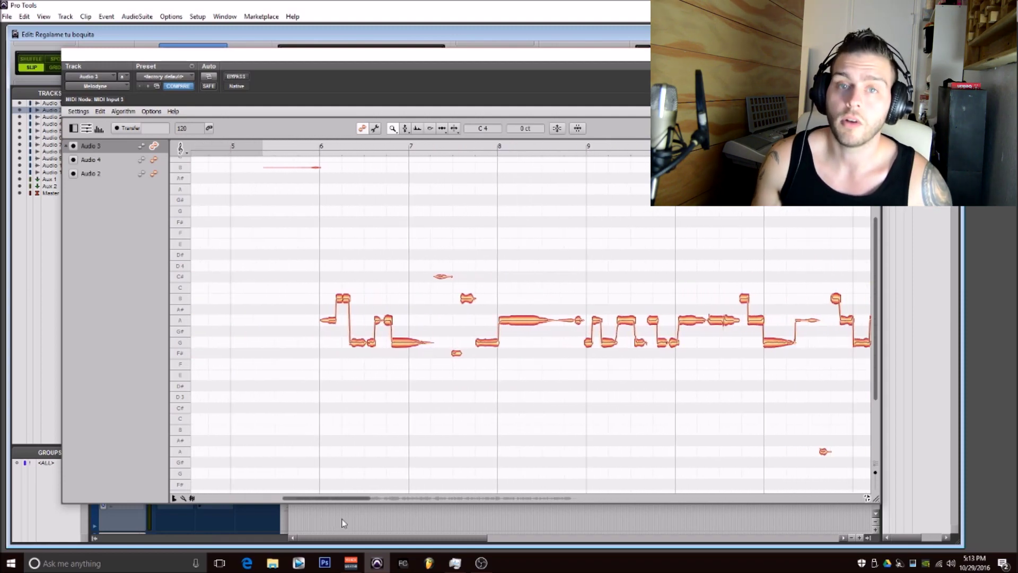